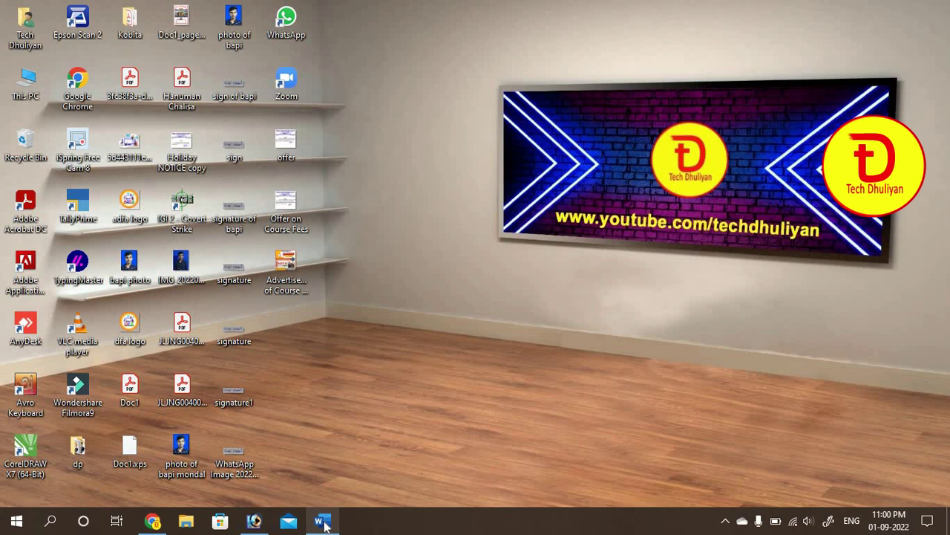
# - Launch Word from the taskbar to get a new blank Document1
pyautogui.click(322, 522)
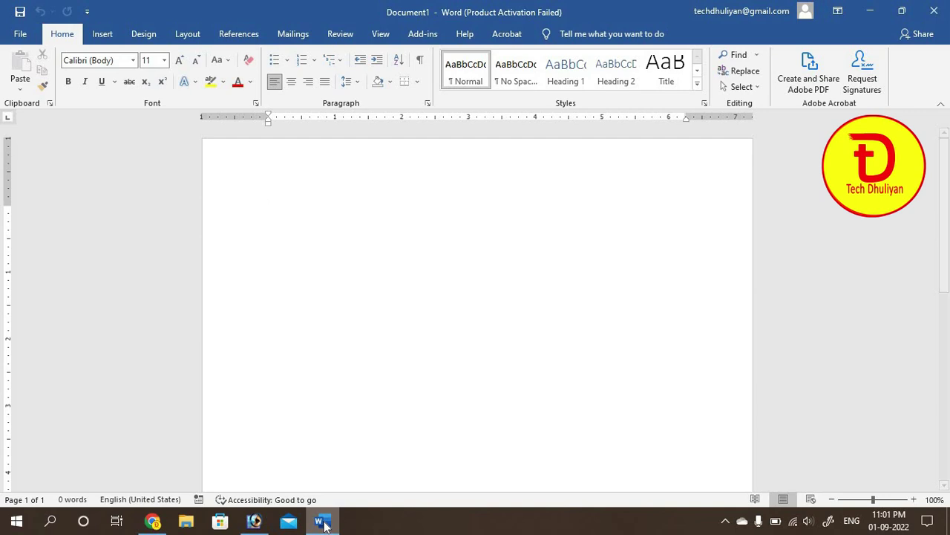
# - Raise the font size to 20 and type 'Mondal Computer Training Centre'
pyautogui.click(180, 62)
pyautogui.click(180, 62)
pyautogui.click(180, 62)
pyautogui.click(179, 62)
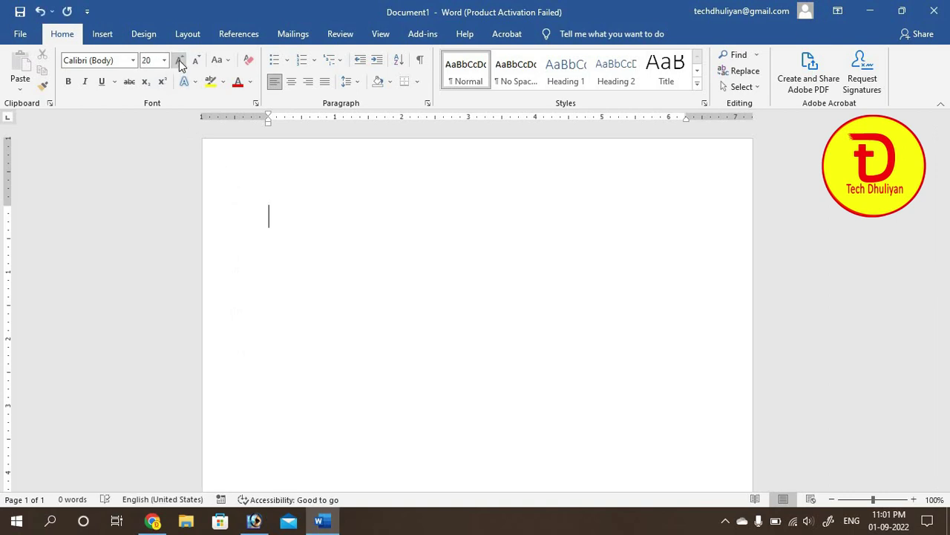
pyautogui.write('N')
pyautogui.press('BackSpace')
pyautogui.write('Mondal ')
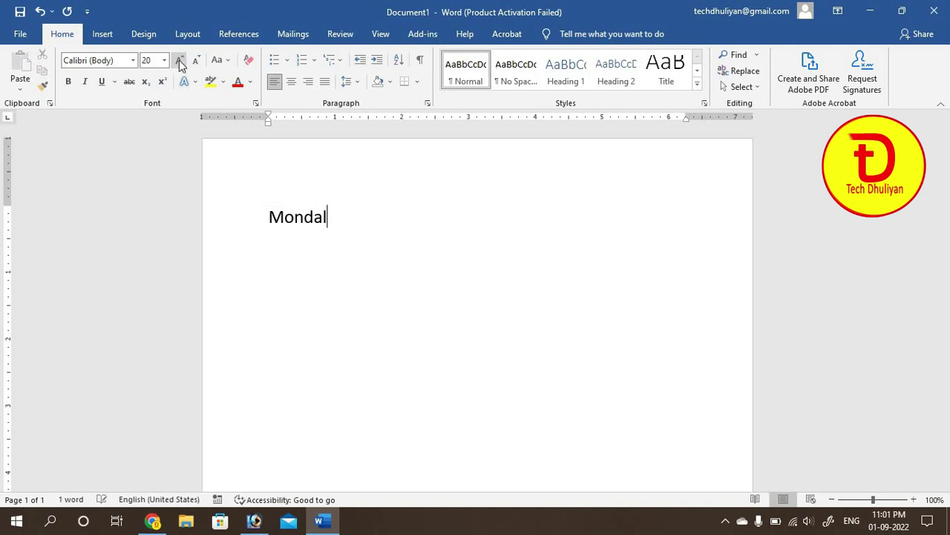
pyautogui.write('Computer')
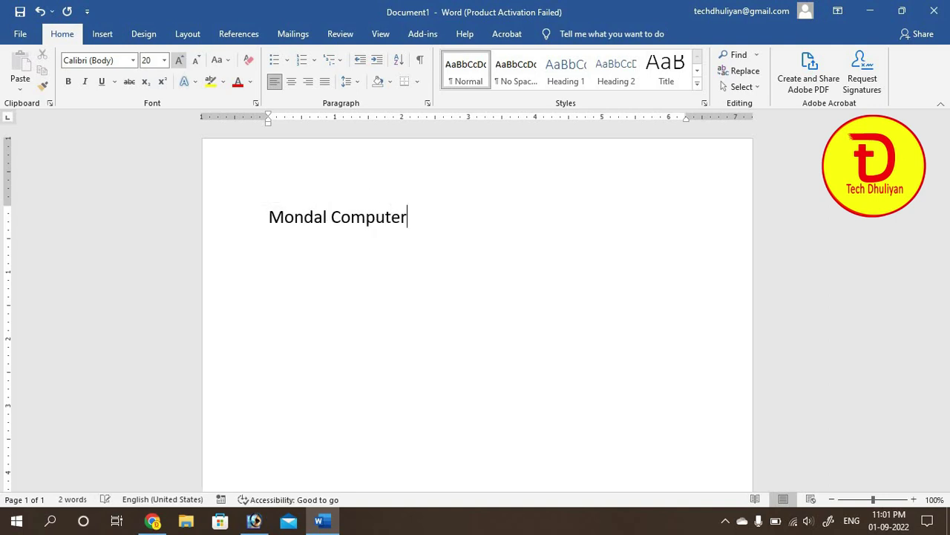
pyautogui.write(' Train')
pyautogui.write('ing Centre')
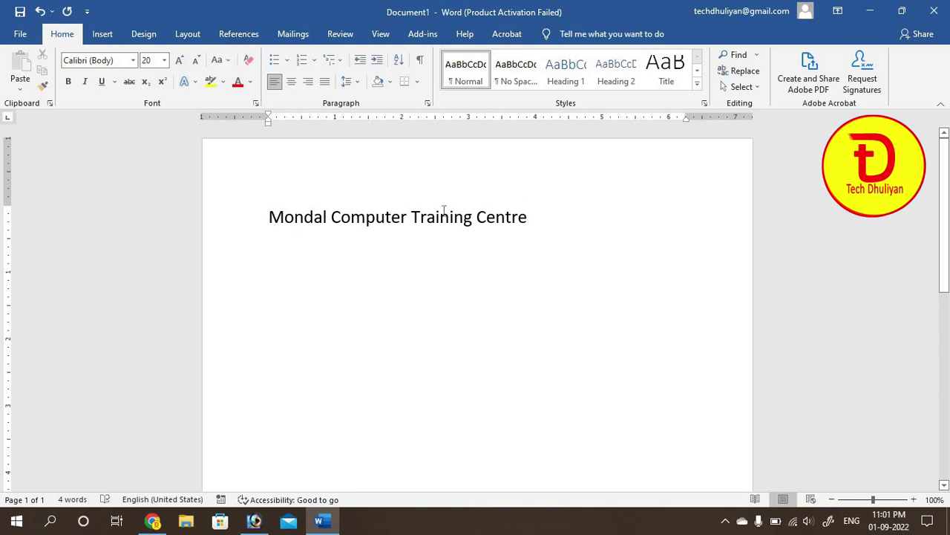
# - Enlarge the heading line to 26 pt and start a new line below it
pyautogui.moveTo(269, 217); pyautogui.dragTo(577, 202)
pyautogui.click(179, 60)
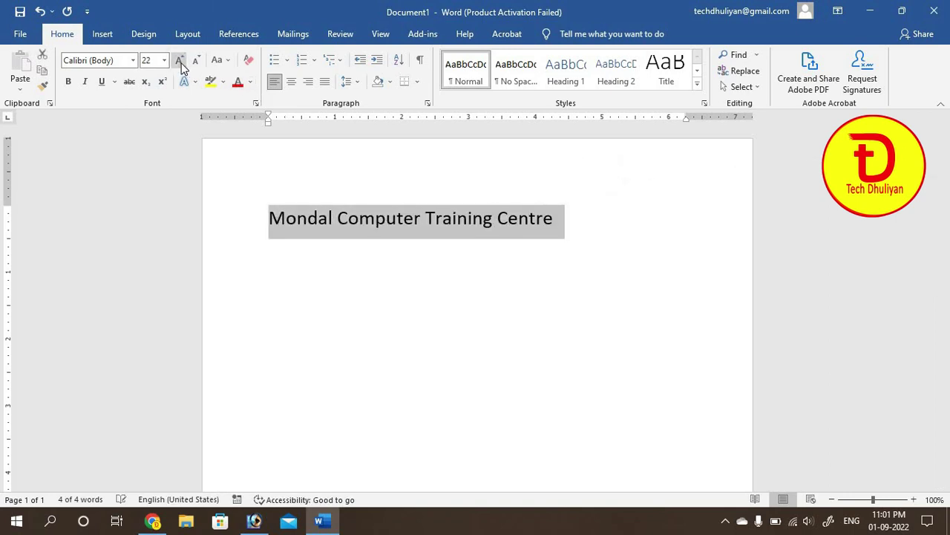
pyautogui.click(179, 60)
pyautogui.click(179, 60)
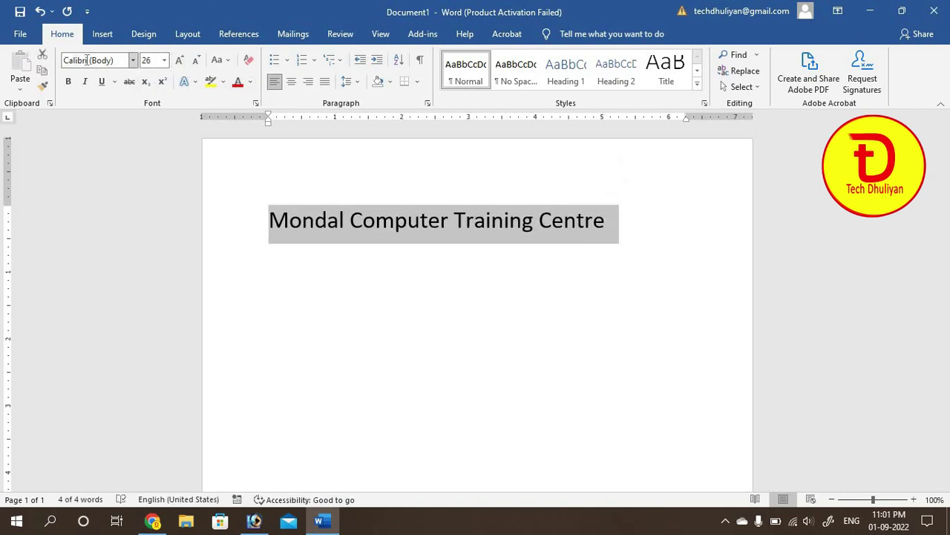
pyautogui.click(635, 221)
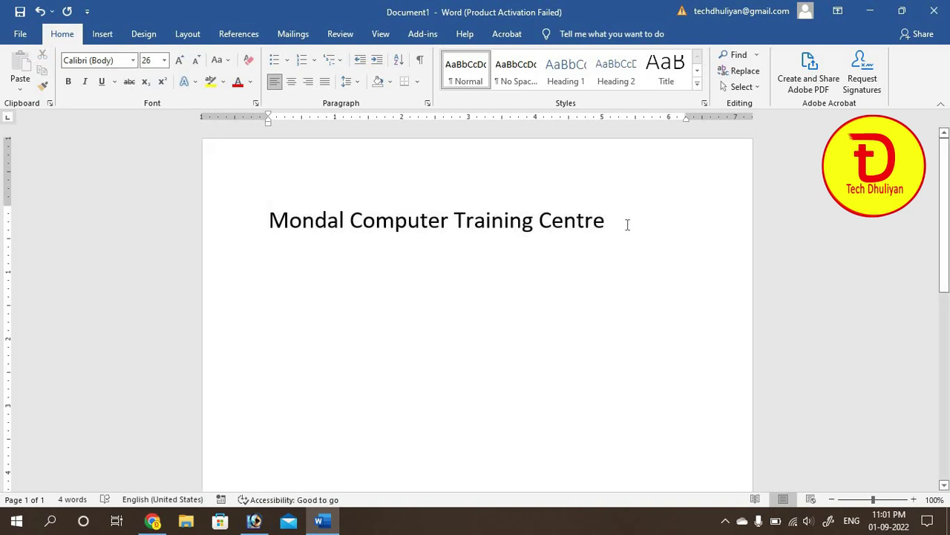
pyautogui.press('Return')
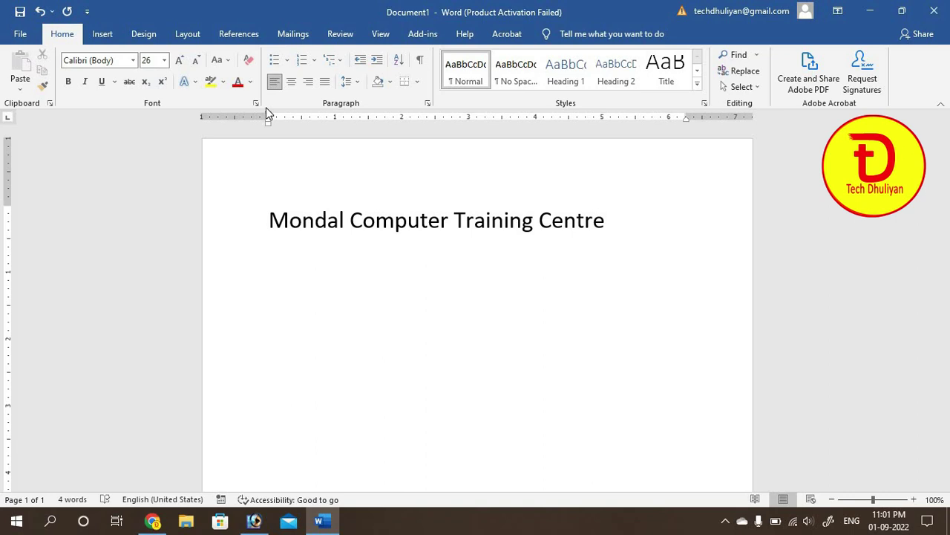
# - Switch to Monotype Corsiva and type 'Mondal Computer Training Centre', correcting typos
pyautogui.click(120, 60)
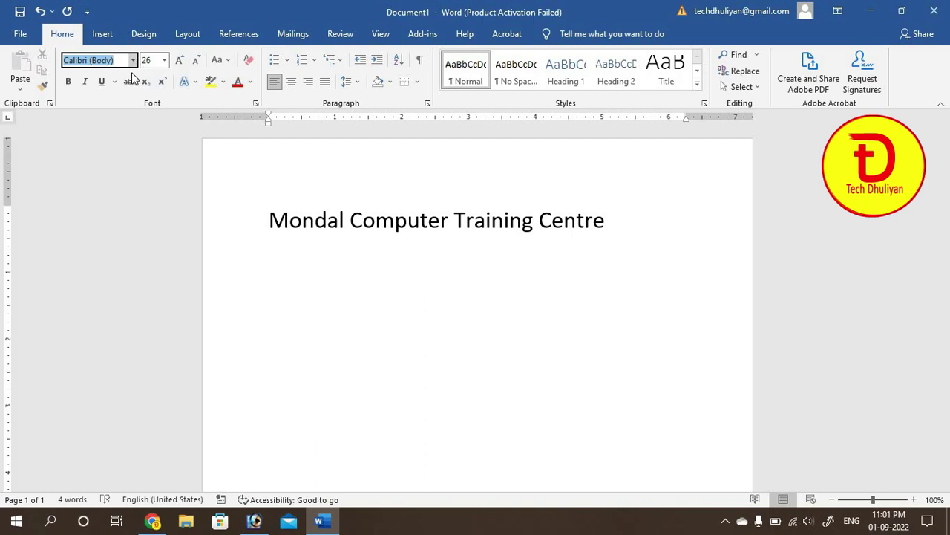
pyautogui.click(133, 60)
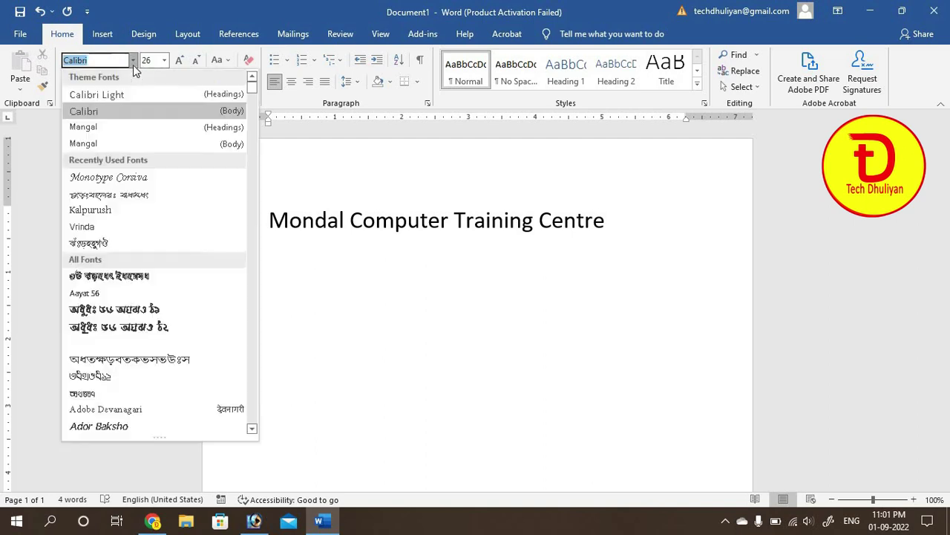
pyautogui.click(138, 179)
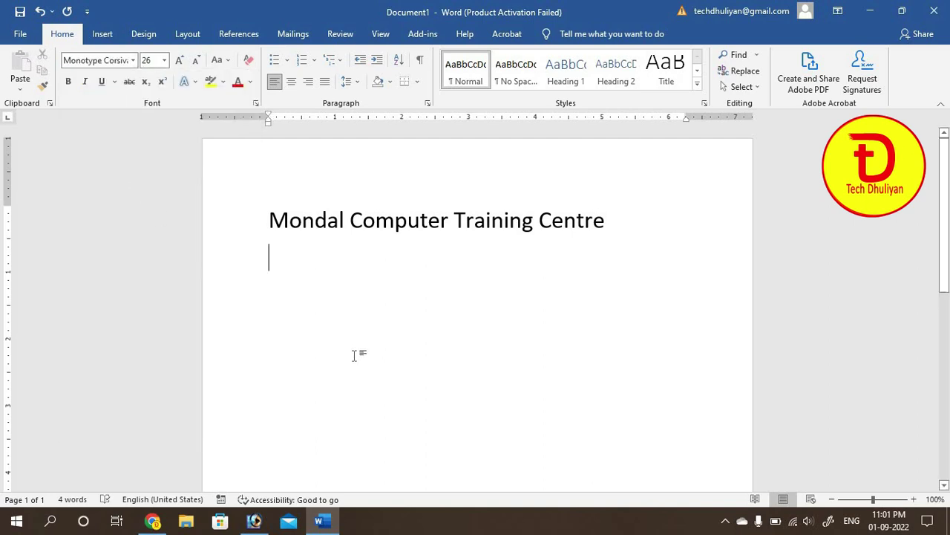
pyautogui.write('Mo')
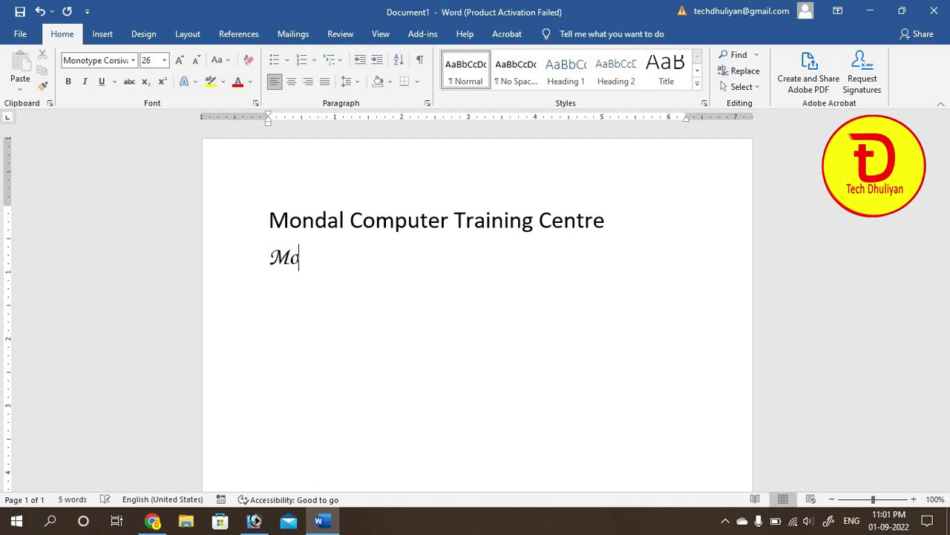
pyautogui.write('n')
pyautogui.press('BackSpace')
pyautogui.write('ndal COmpu')
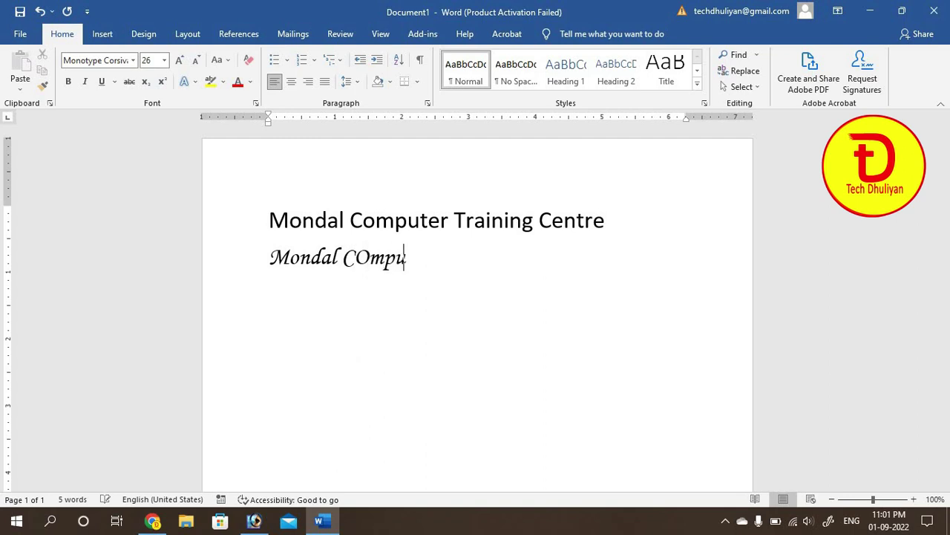
pyautogui.press('BackSpace')
pyautogui.press('BackSpace')
pyautogui.press('BackSpace')
pyautogui.press('BackSpace')
pyautogui.write('ompu')
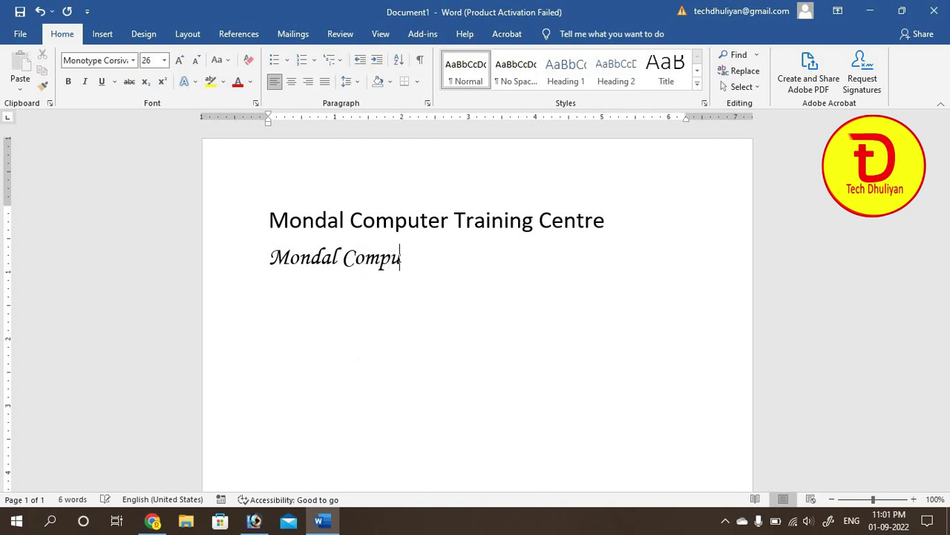
pyautogui.write('ter Train')
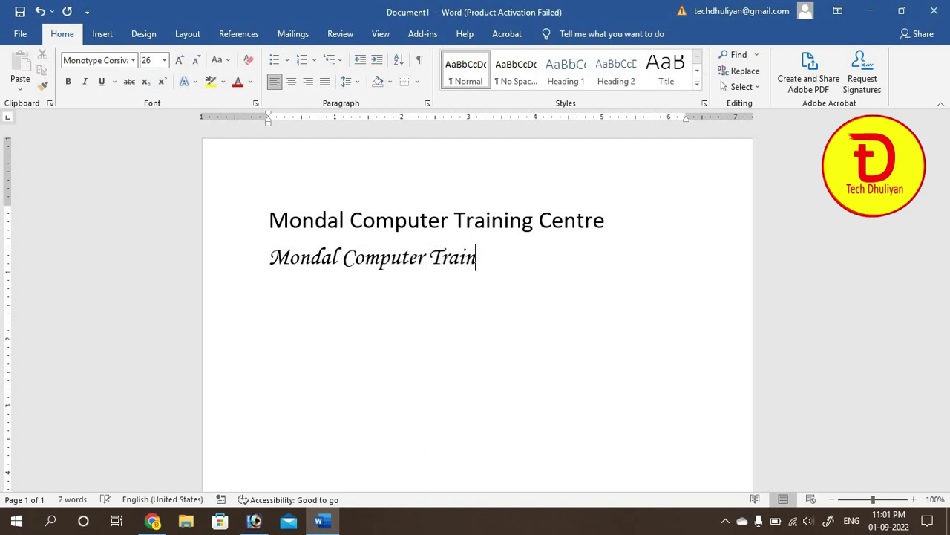
pyautogui.write('ing Centre')
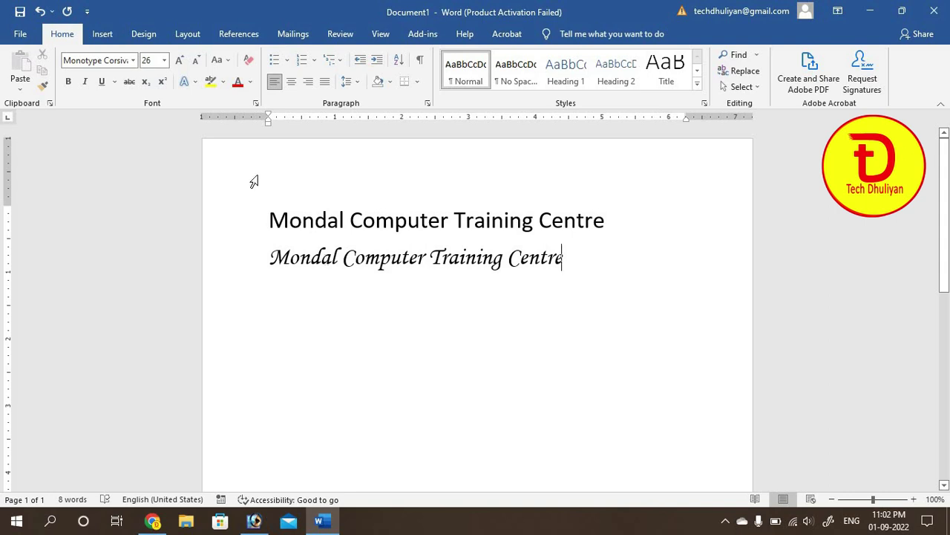
# - Keep the current font and start an empty line below the Monotype Corsiva line
pyautogui.click(133, 61)
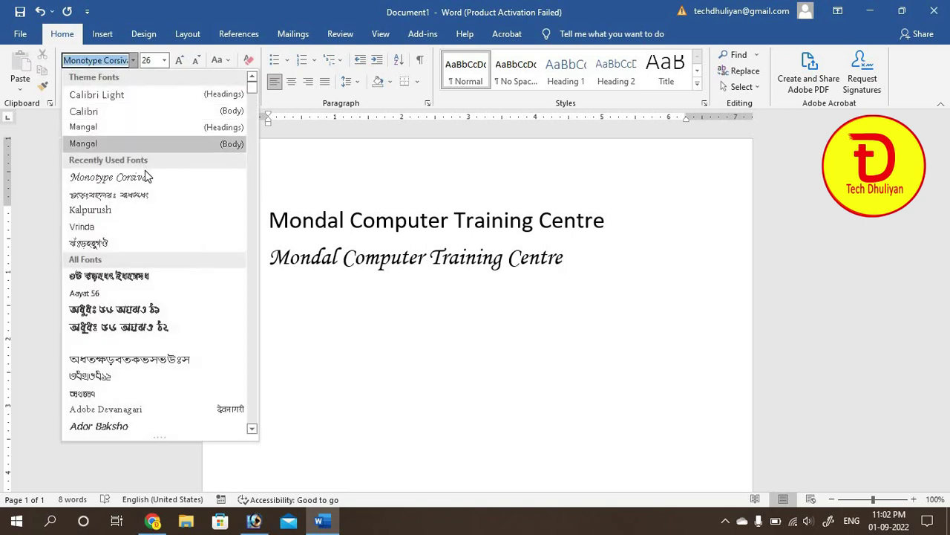
pyautogui.click(666, 297)
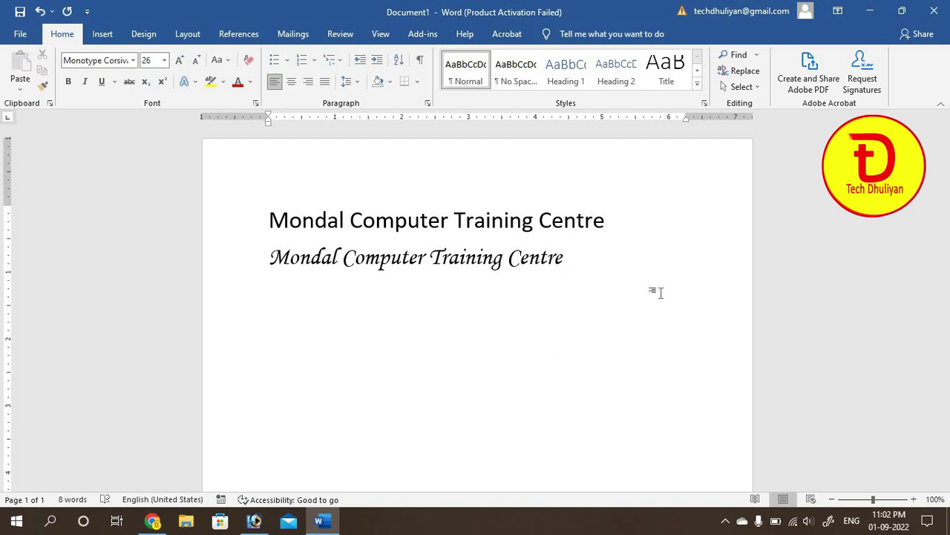
pyautogui.press('Return')
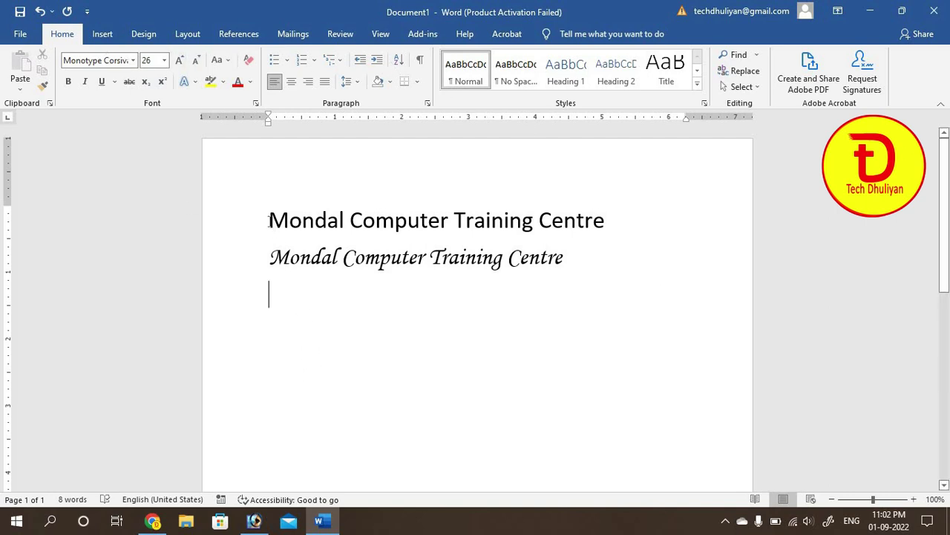
# - Clear the page and type 'Monotype Corsiva' at a larger font size
pyautogui.moveTo(272, 223); pyautogui.dragTo(527, 326)
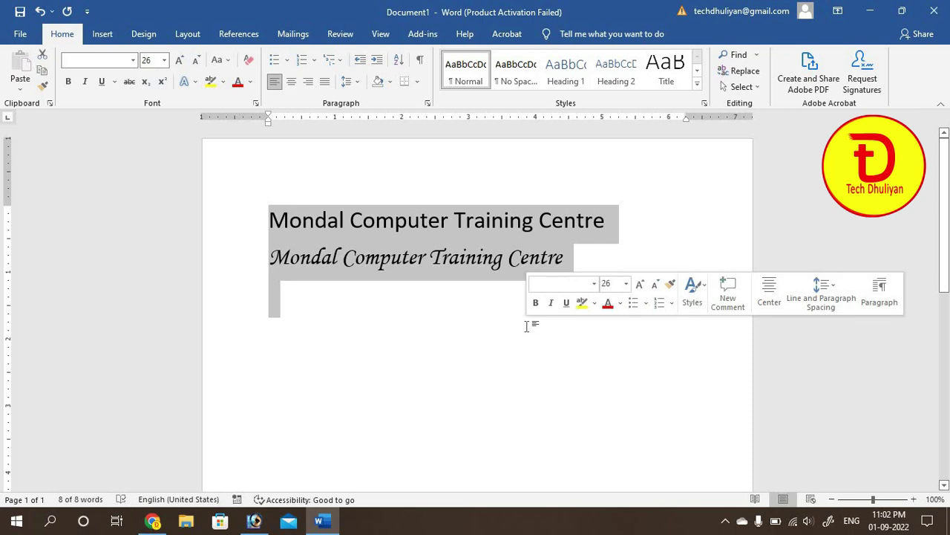
pyautogui.press('Delete')
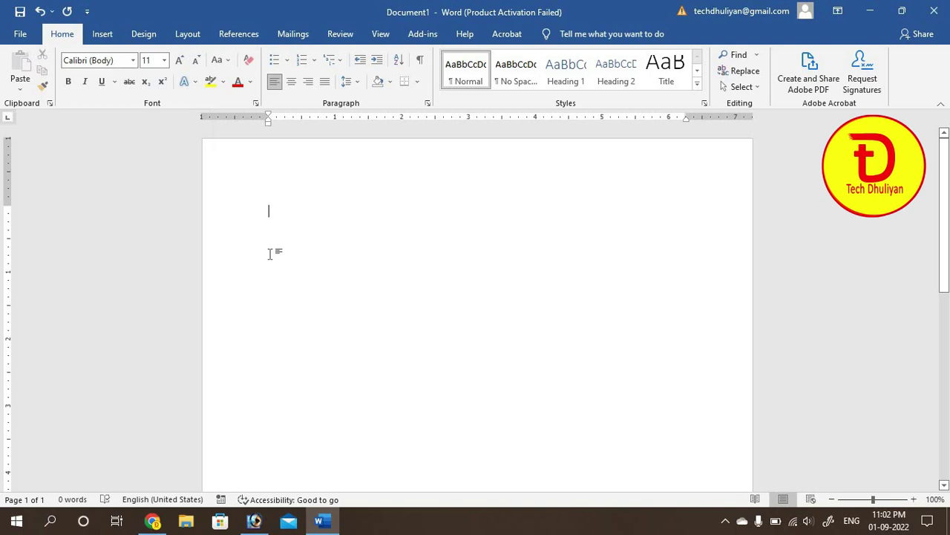
pyautogui.write('Mo')
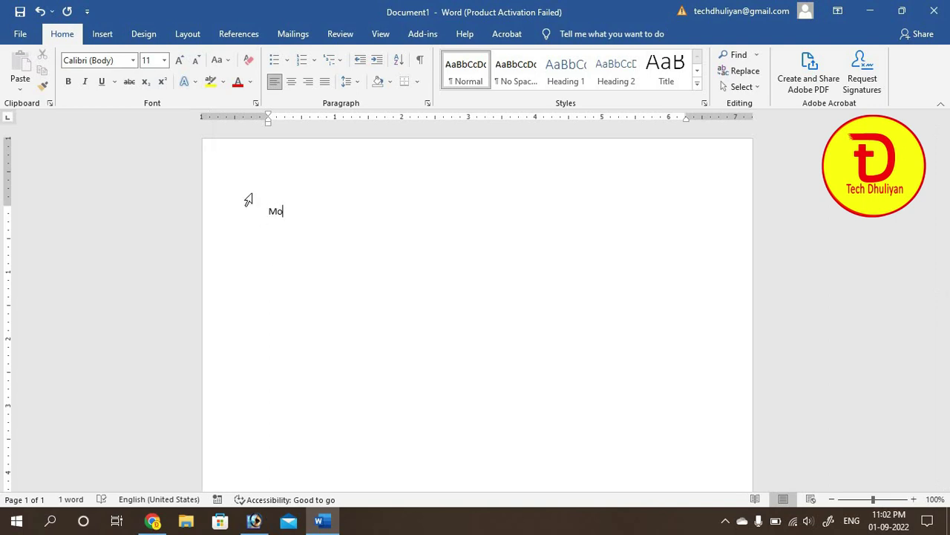
pyautogui.click(238, 212)
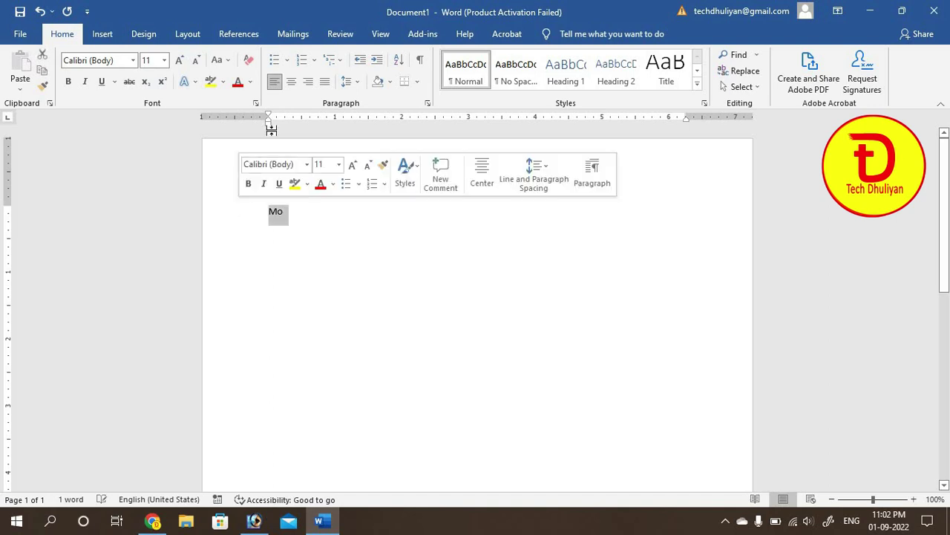
pyautogui.click(179, 60)
pyautogui.click(179, 59)
pyautogui.click(179, 59)
pyautogui.click(179, 60)
pyautogui.click(179, 59)
pyautogui.click(179, 59)
pyautogui.press('Right')
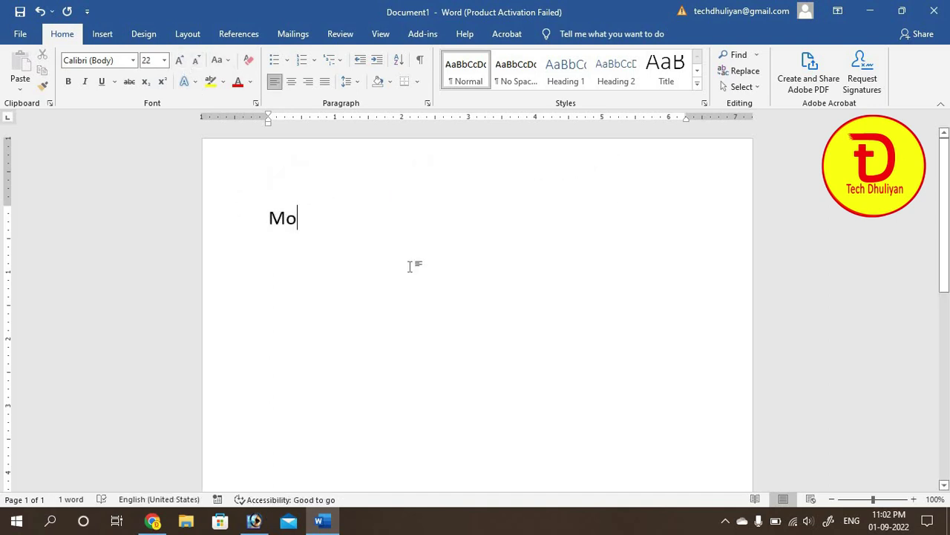
pyautogui.write('not')
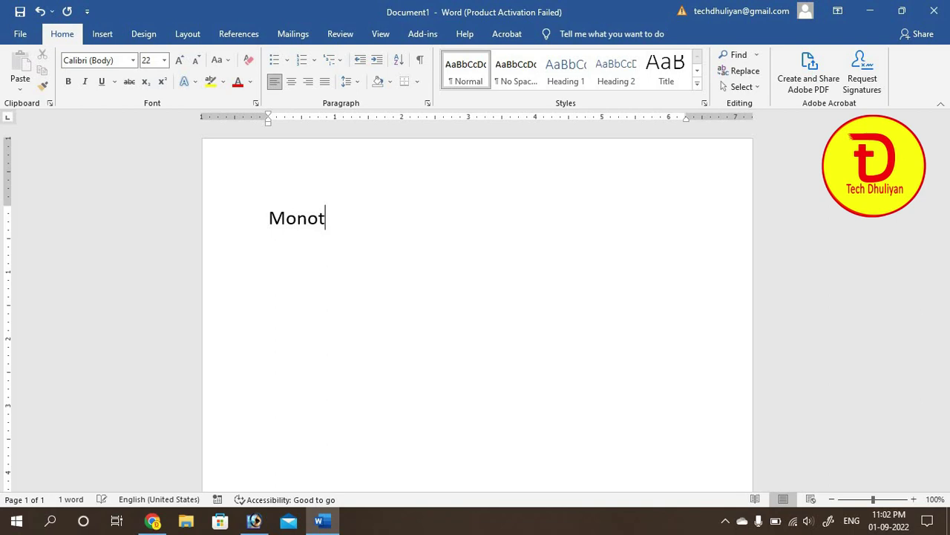
pyautogui.write('ype Cor')
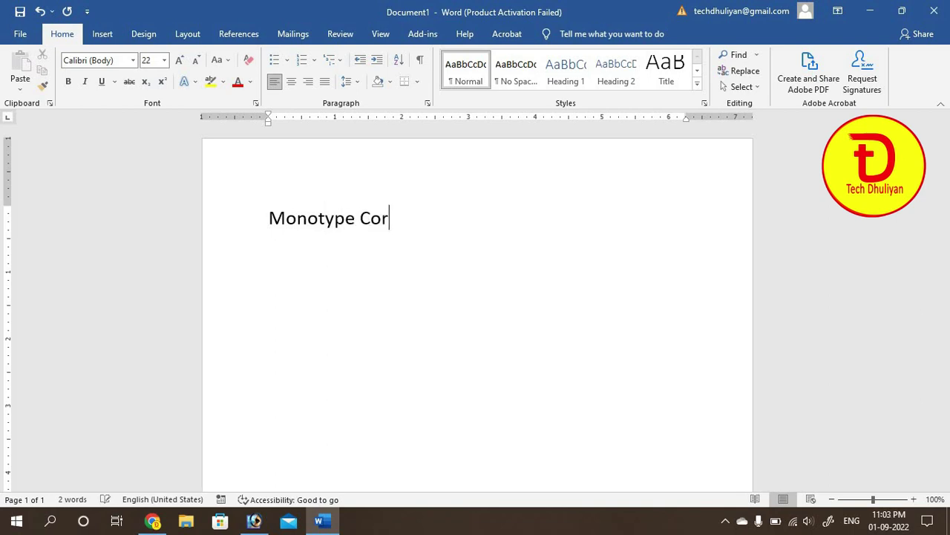
pyautogui.write('siva')
pyautogui.press('Return')
# - Type 'Times New Roman' on the next line and start an empty line below
pyautogui.write('Time')
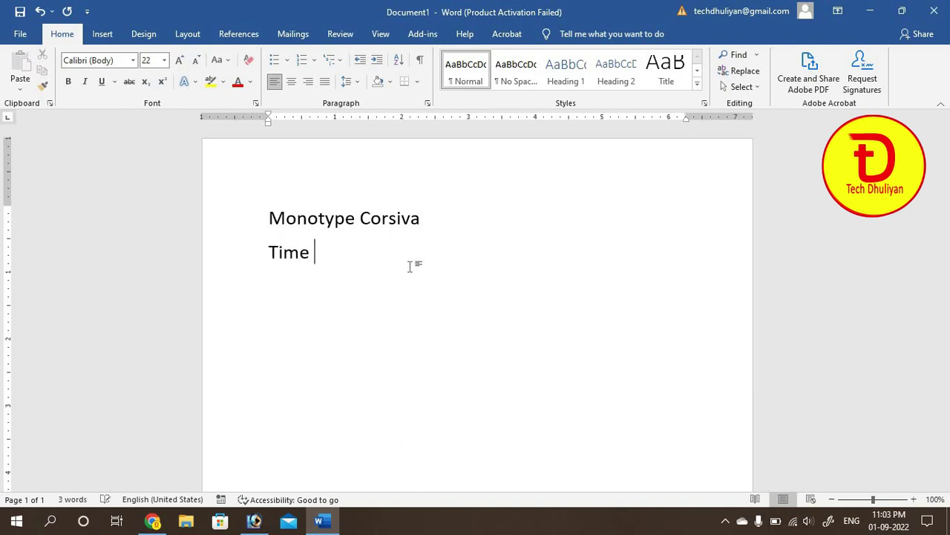
pyautogui.press('BackSpace')
pyautogui.write('s New ')
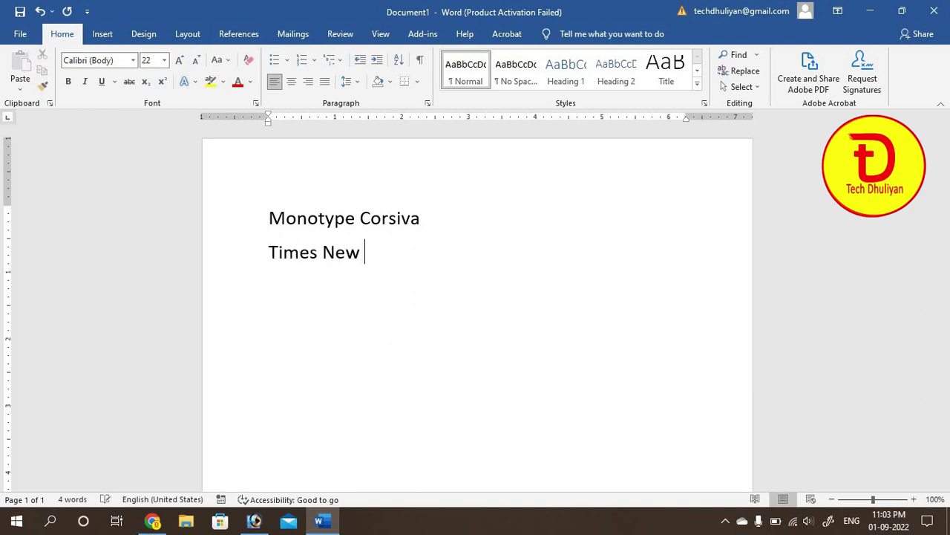
pyautogui.write('Roam')
pyautogui.press('BackSpace')
pyautogui.press('BackSpace')
pyautogui.write('am')
pyautogui.press('BackSpace')
pyautogui.press('BackSpace')
pyautogui.write('mal')
pyautogui.press('BackSpace')
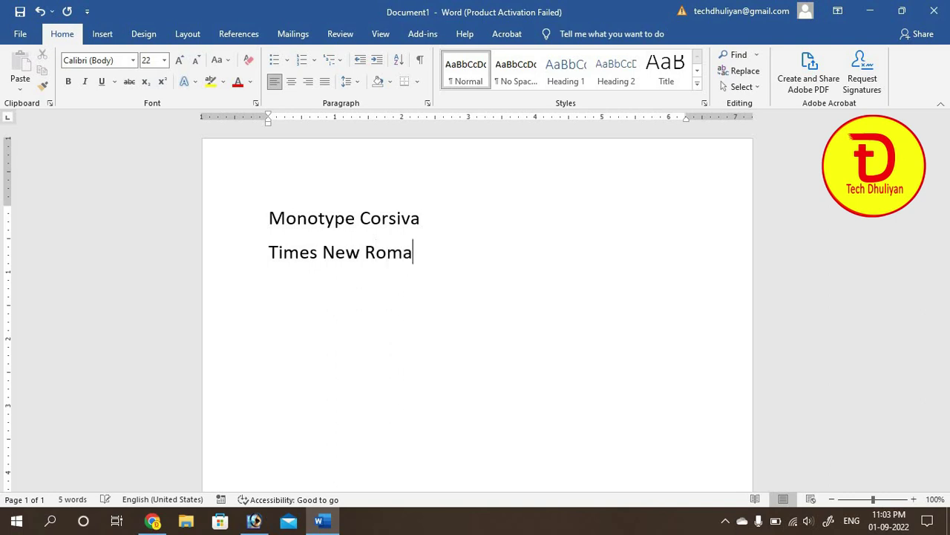
pyautogui.write('n')
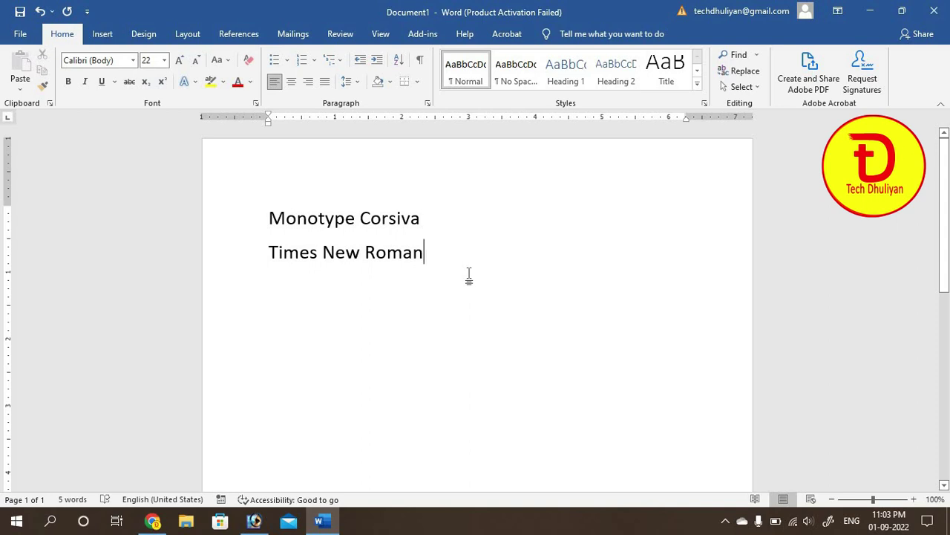
pyautogui.press('Return')
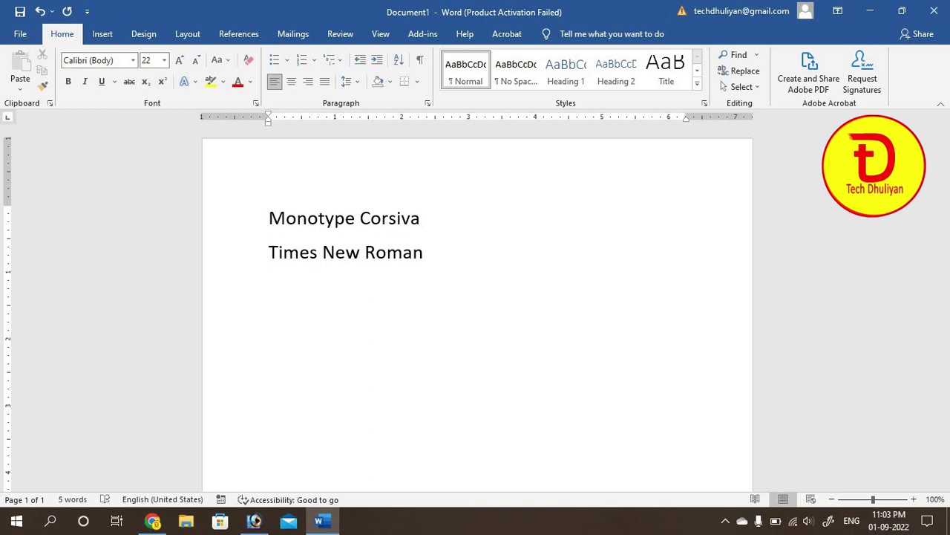
# - Open Word Options on the Customize Ribbon page from the Home tab's context menu
pyautogui.rightClick(60, 35)
pyautogui.click(109, 239)
pyautogui.rightClick(60, 40)
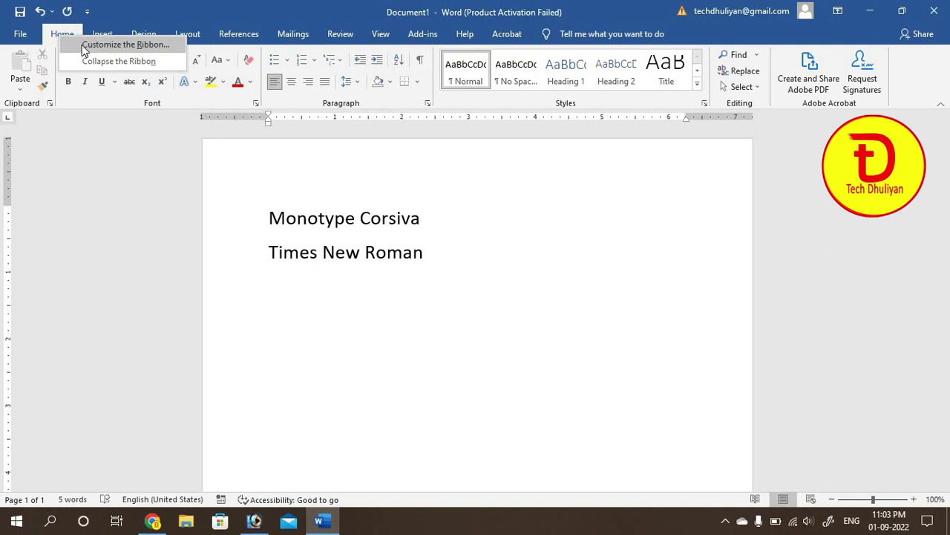
pyautogui.click(84, 46)
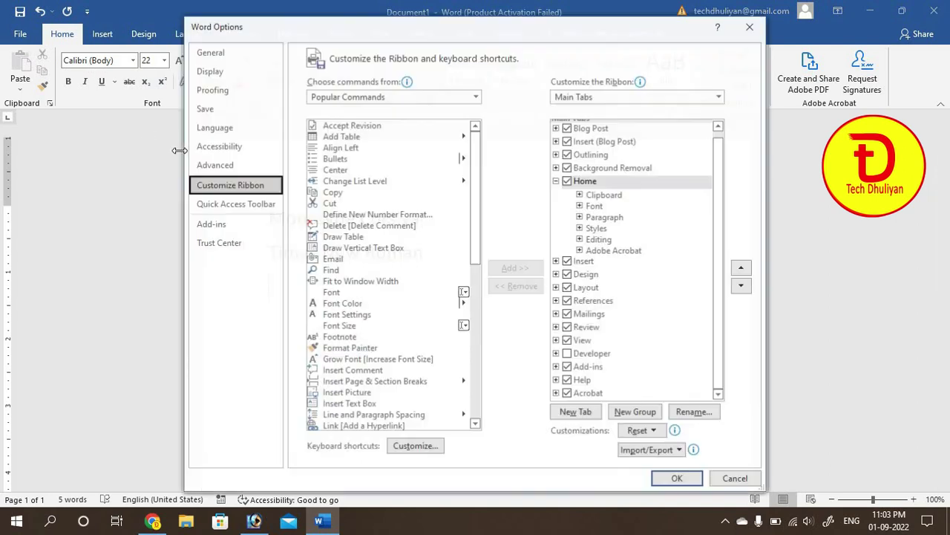
pyautogui.moveTo(222, 26)
pyautogui.mouseDown()
pyautogui.moveTo(139, 10)
pyautogui.moveTo(123, 17)
pyautogui.mouseUp()
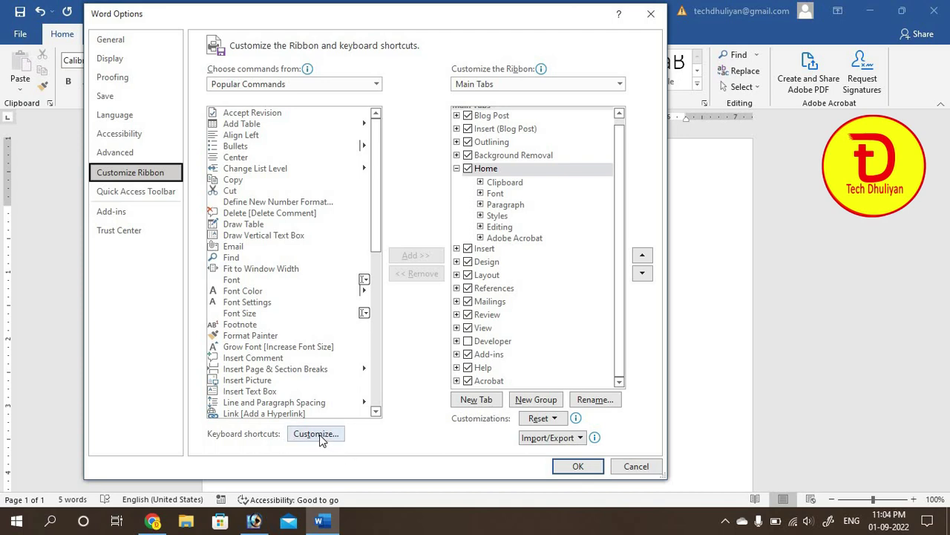
# - Open the Customize Keyboard dialog and scroll down its Categories list
pyautogui.click(321, 438)
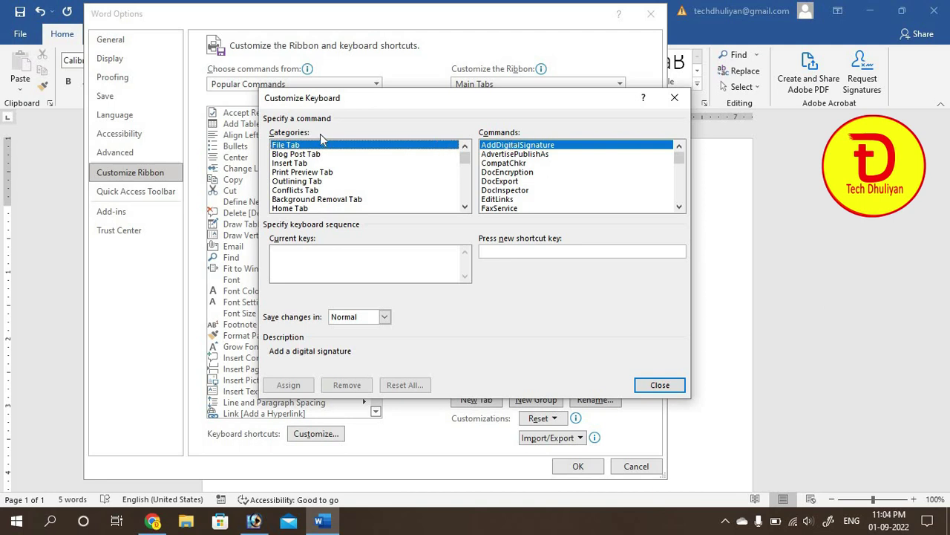
pyautogui.scroll(-1, 333, 173)
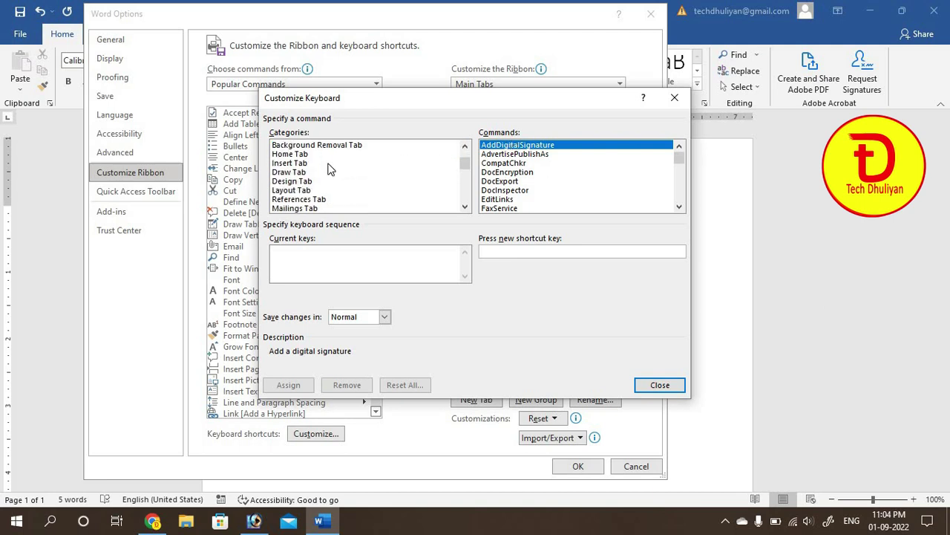
pyautogui.scroll(-1, 333, 173)
pyautogui.scroll(-3, 333, 175)
pyautogui.scroll(-1, 331, 179)
# - Choose the Fonts category and scroll its list down to Monotype Corsiva
pyautogui.scroll(-3, 332, 176)
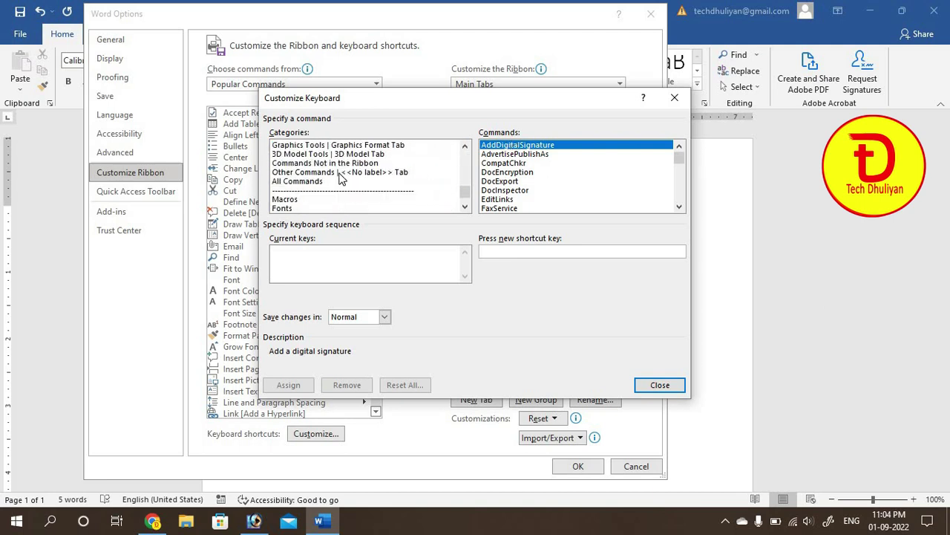
pyautogui.scroll(-1, 332, 176)
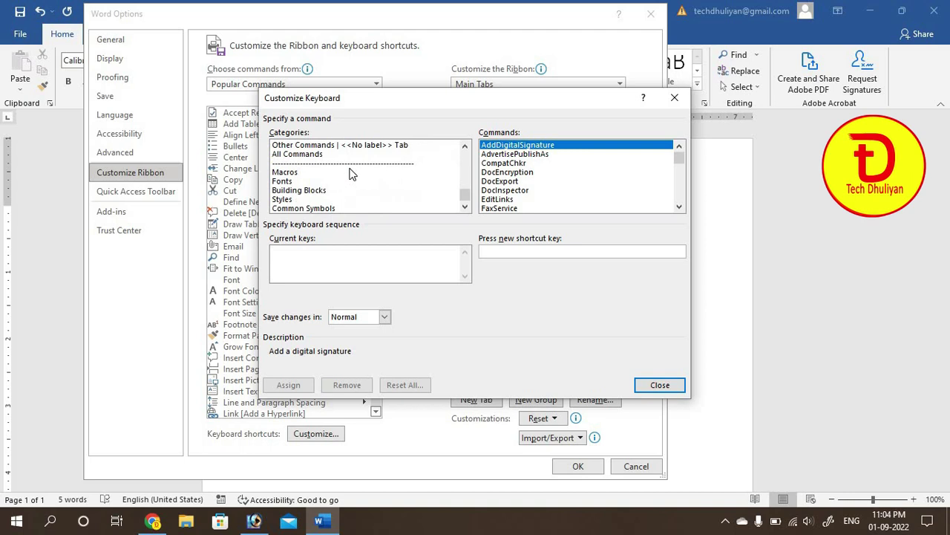
pyautogui.click(287, 184)
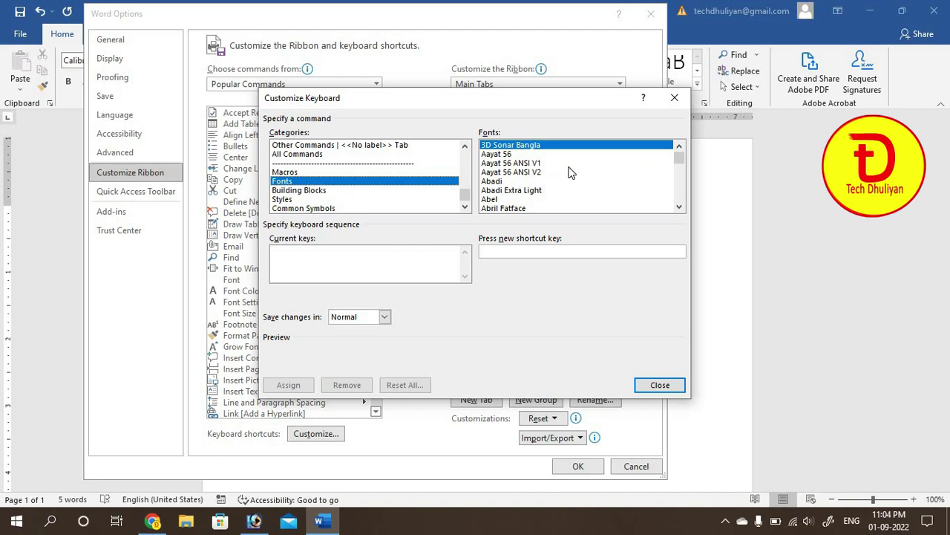
pyautogui.click(528, 154)
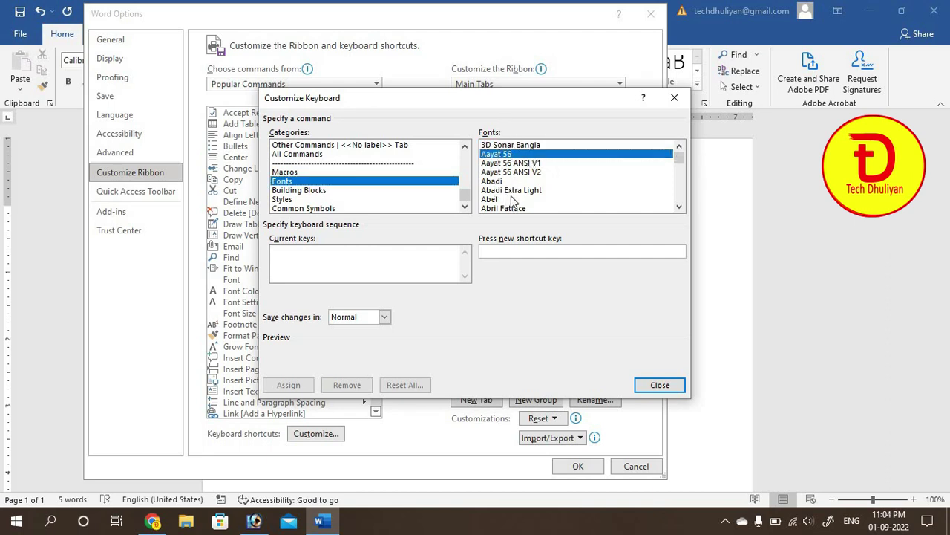
pyautogui.scroll(-1, 567, 187)
pyautogui.scroll(-3, 568, 183)
pyautogui.scroll(-5, 594, 182)
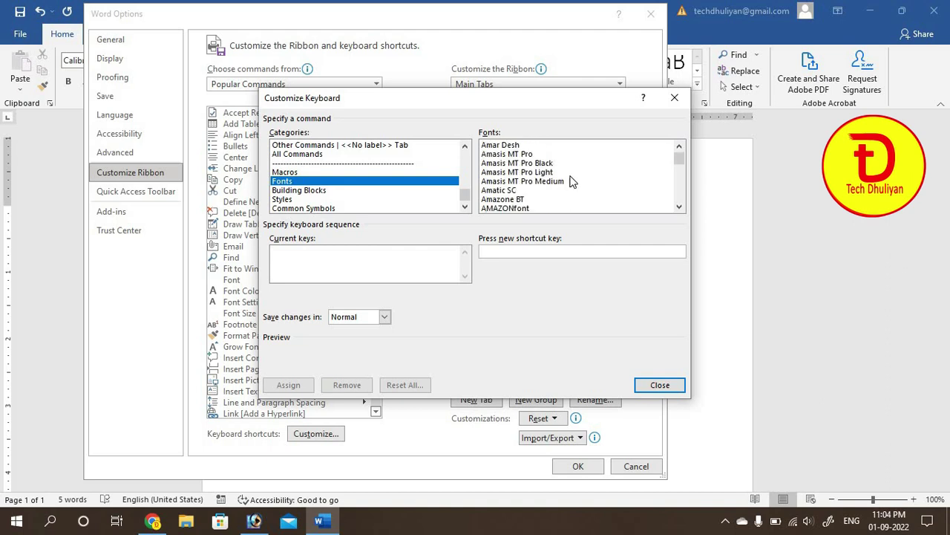
pyautogui.scroll(-3, 631, 178)
pyautogui.moveTo(679, 160); pyautogui.dragTo(679, 182)
pyautogui.scroll(5, 580, 180)
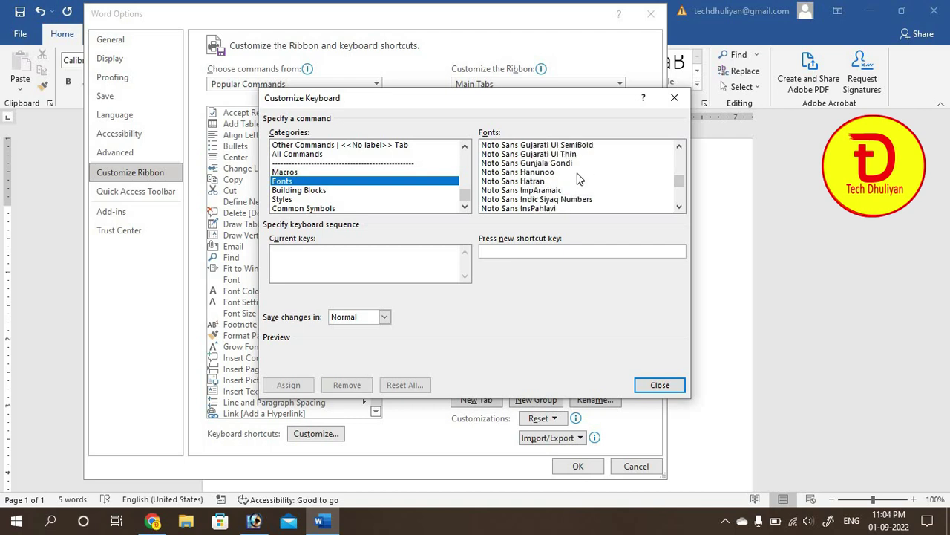
pyautogui.scroll(5, 581, 181)
pyautogui.scroll(5, 581, 182)
pyautogui.scroll(3, 583, 183)
pyautogui.scroll(1, 583, 183)
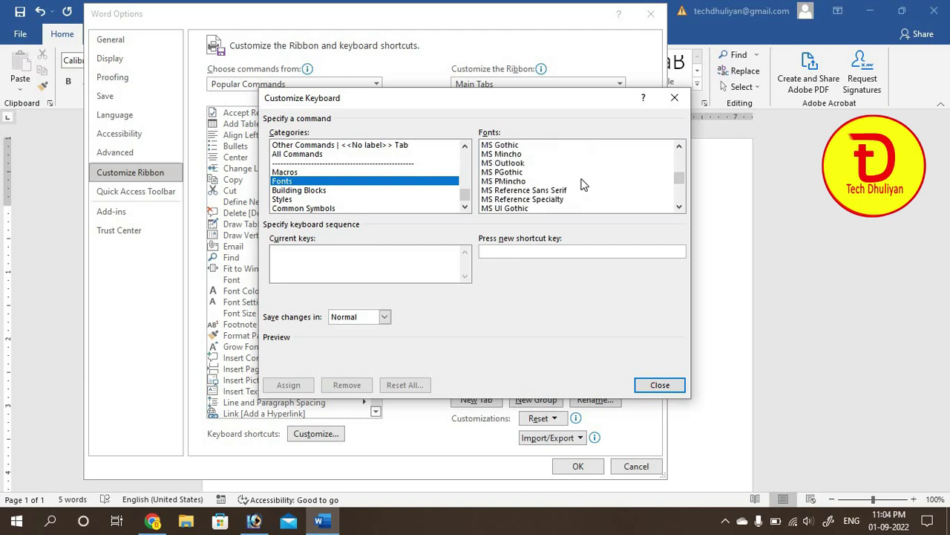
pyautogui.scroll(3, 582, 183)
pyautogui.scroll(3, 578, 182)
pyautogui.scroll(-3, 577, 182)
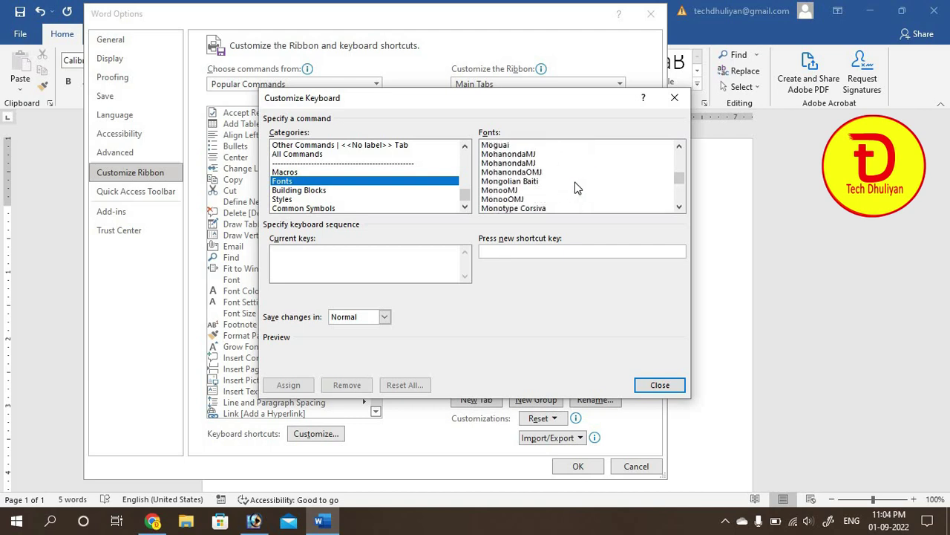
pyautogui.scroll(-1, 571, 182)
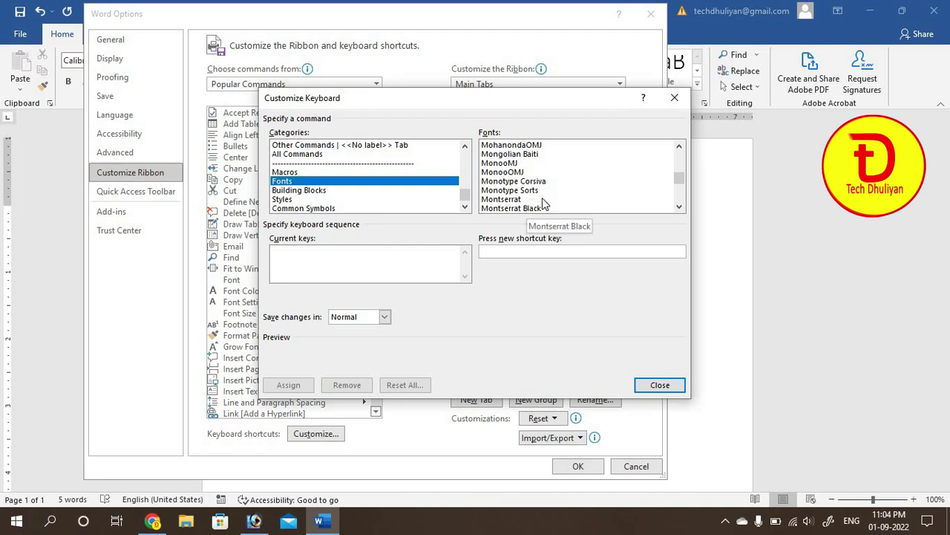
# - Select Monotype Corsiva in the Fonts list, enter Alt+M, and assign it
pyautogui.click(537, 182)
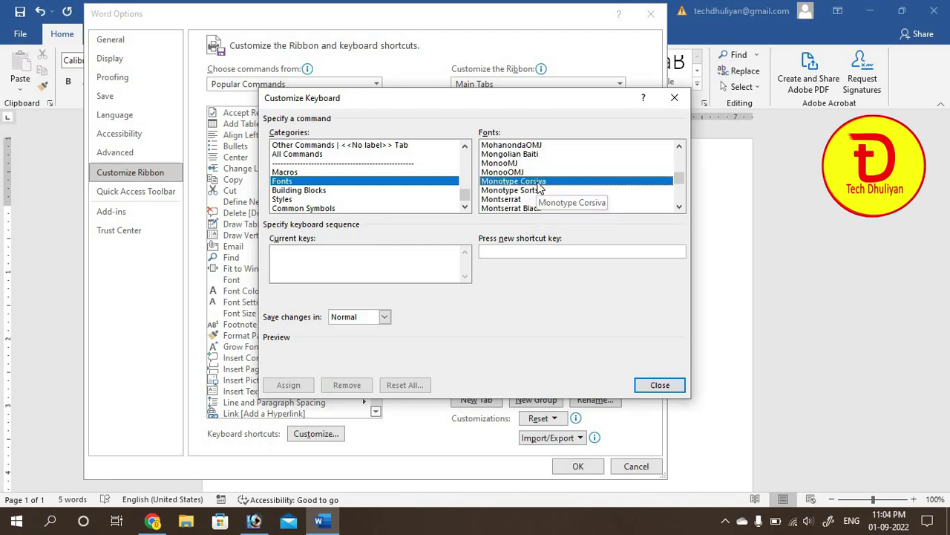
pyautogui.click(516, 253)
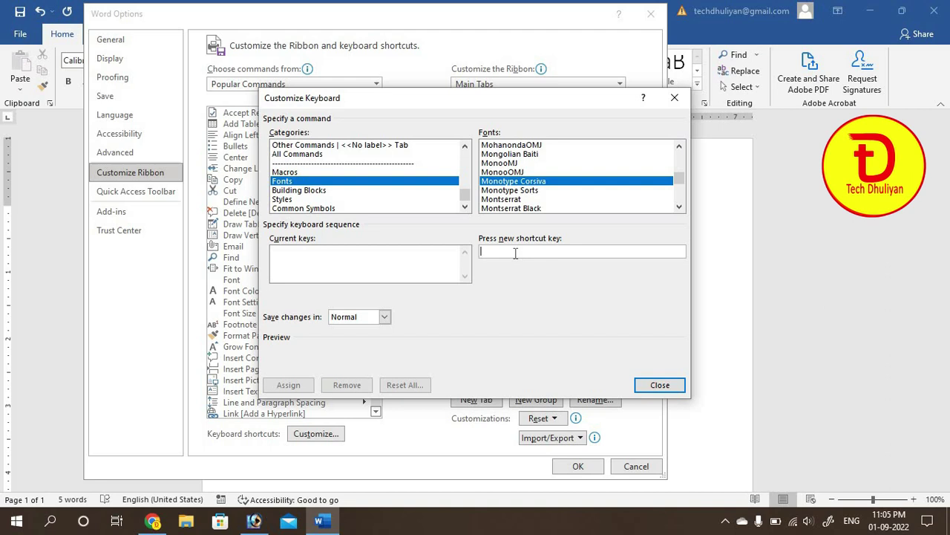
pyautogui.hotkey('alt', 'm')
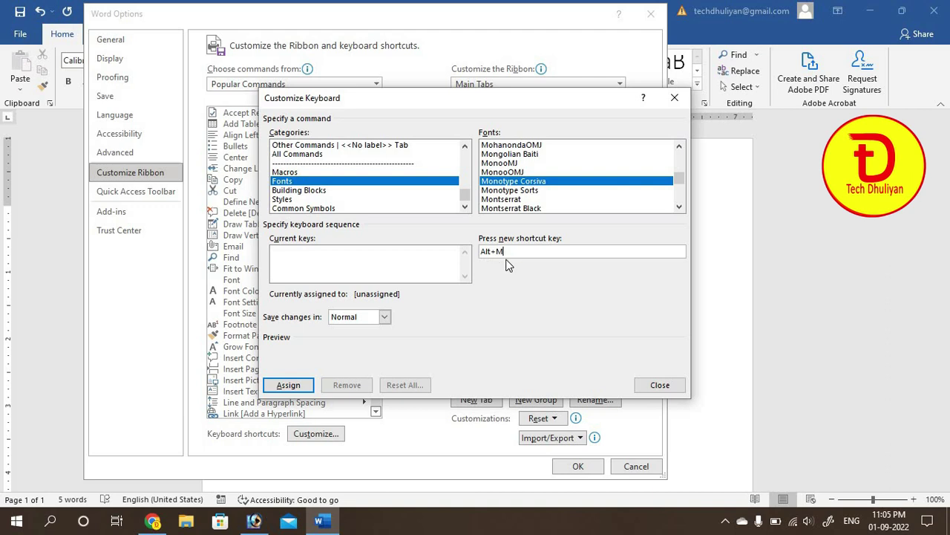
pyautogui.click(298, 386)
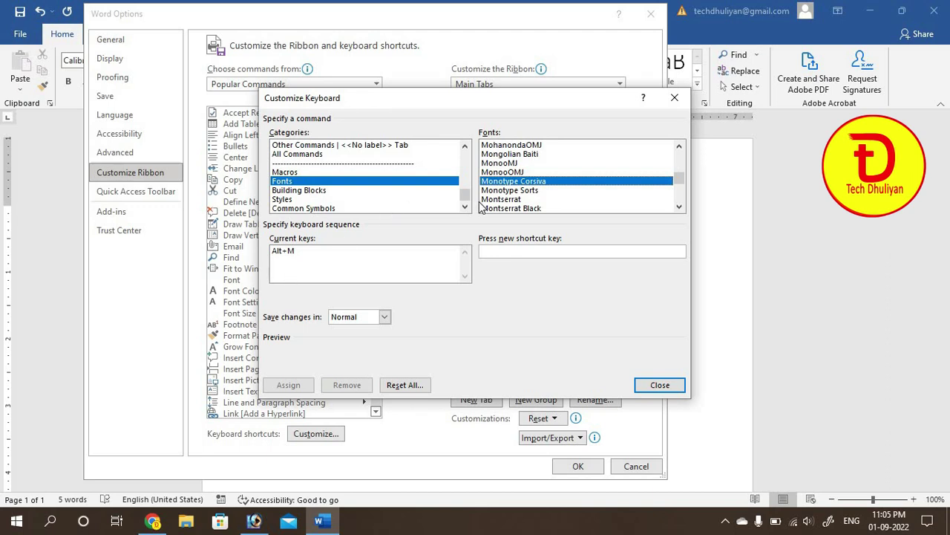
# - Scroll the Fonts list down to Times New Roman
pyautogui.moveTo(678, 184); pyautogui.dragTo(678, 188)
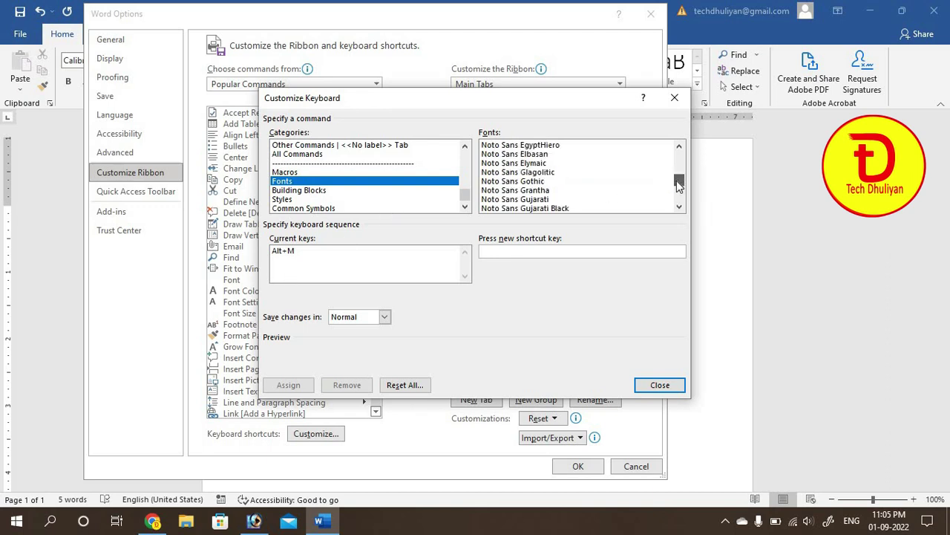
pyautogui.scroll(-2, 630, 198)
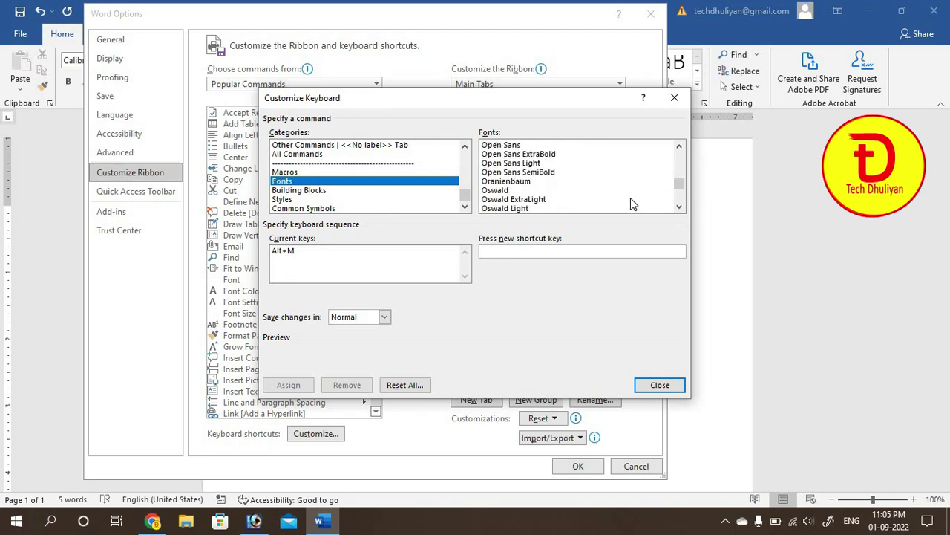
pyautogui.scroll(-3, 631, 197)
pyautogui.scroll(-3, 629, 197)
pyautogui.scroll(-3, 629, 198)
pyautogui.scroll(-3, 629, 199)
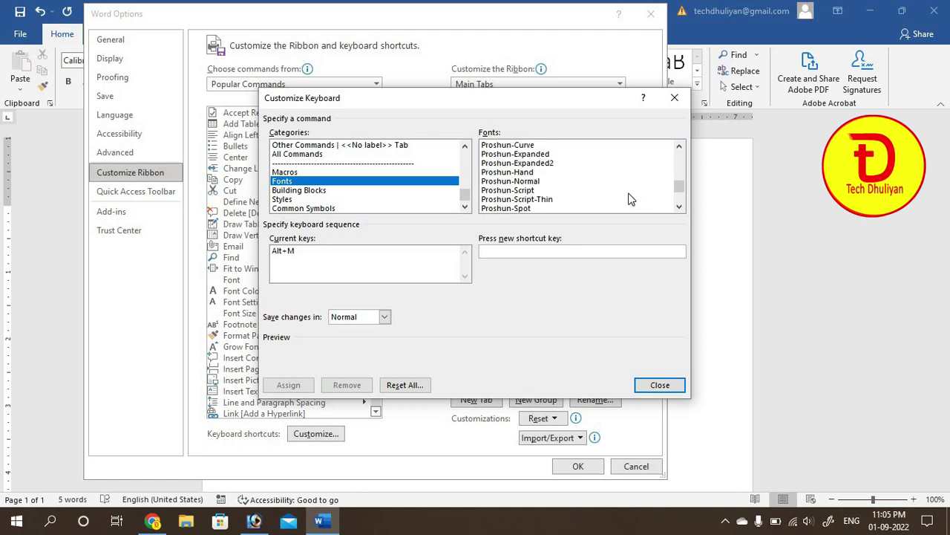
pyautogui.scroll(-3, 629, 197)
pyautogui.scroll(-3, 629, 197)
pyautogui.scroll(-3, 629, 196)
pyautogui.scroll(-3, 628, 195)
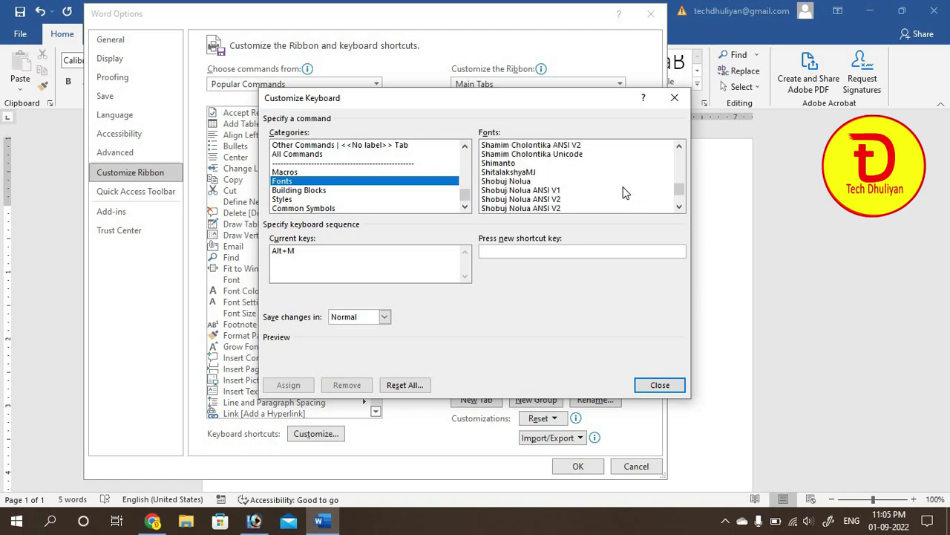
pyautogui.scroll(-3, 623, 191)
pyautogui.scroll(-3, 622, 192)
pyautogui.scroll(-2, 579, 196)
pyautogui.scroll(-3, 537, 195)
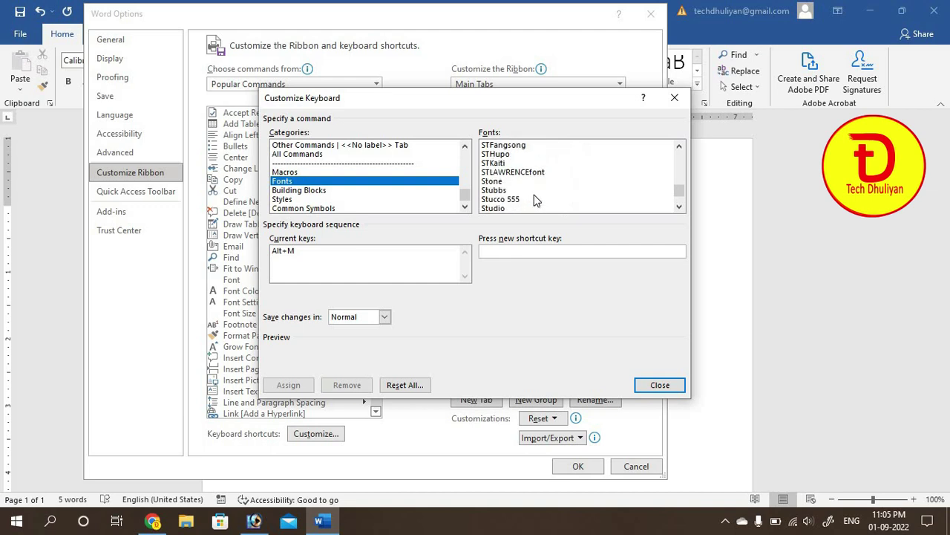
pyautogui.scroll(-3, 536, 194)
pyautogui.scroll(-3, 534, 194)
pyautogui.scroll(-2, 533, 193)
pyautogui.scroll(-2, 533, 194)
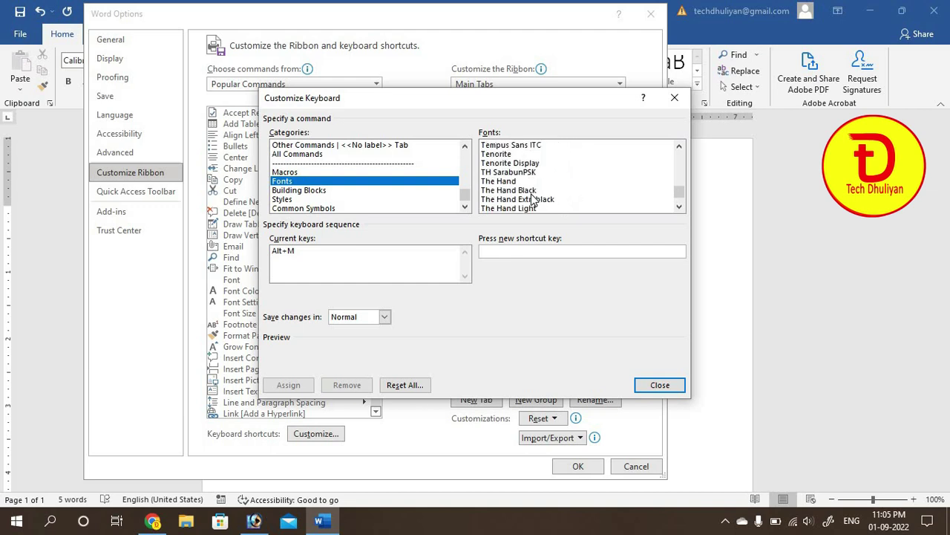
pyautogui.scroll(3, 531, 191)
pyautogui.scroll(-3, 528, 189)
pyautogui.scroll(-2, 529, 189)
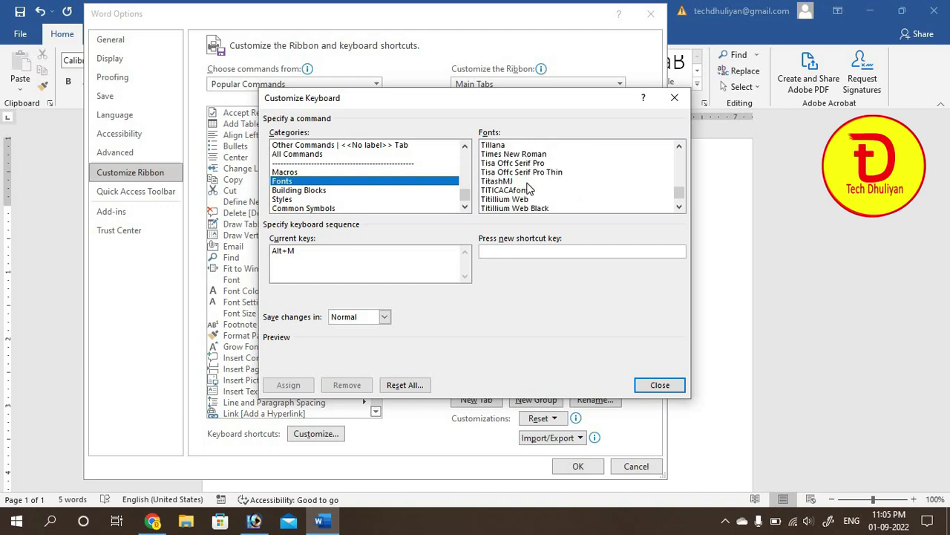
pyautogui.scroll(-2, 525, 197)
pyautogui.scroll(-1, 522, 206)
pyautogui.scroll(-1, 522, 206)
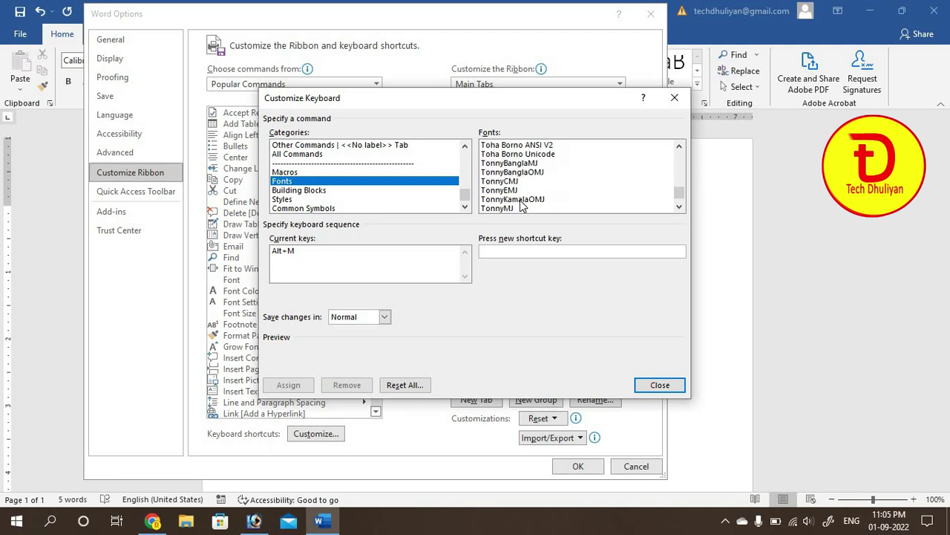
pyautogui.scroll(3, 523, 199)
pyautogui.scroll(1, 525, 194)
pyautogui.scroll(2, 525, 194)
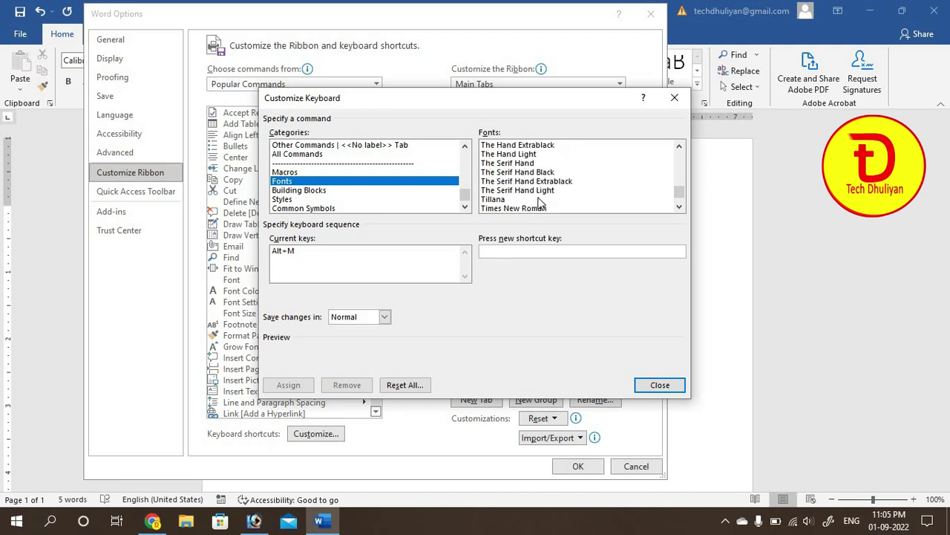
# - Select Times New Roman, enter Alt+T as its new shortcut, and assign it
pyautogui.click(524, 209)
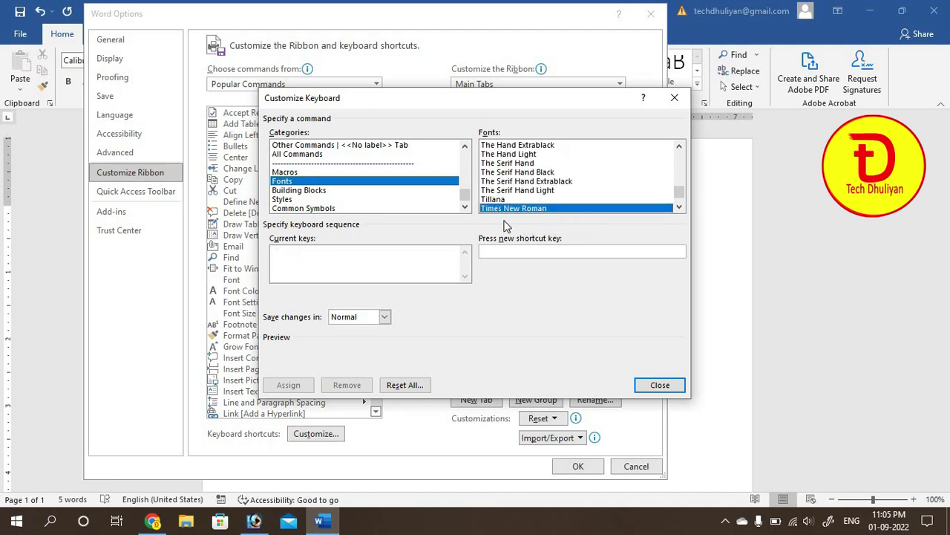
pyautogui.click(512, 250)
pyautogui.hotkey('alt', 't')
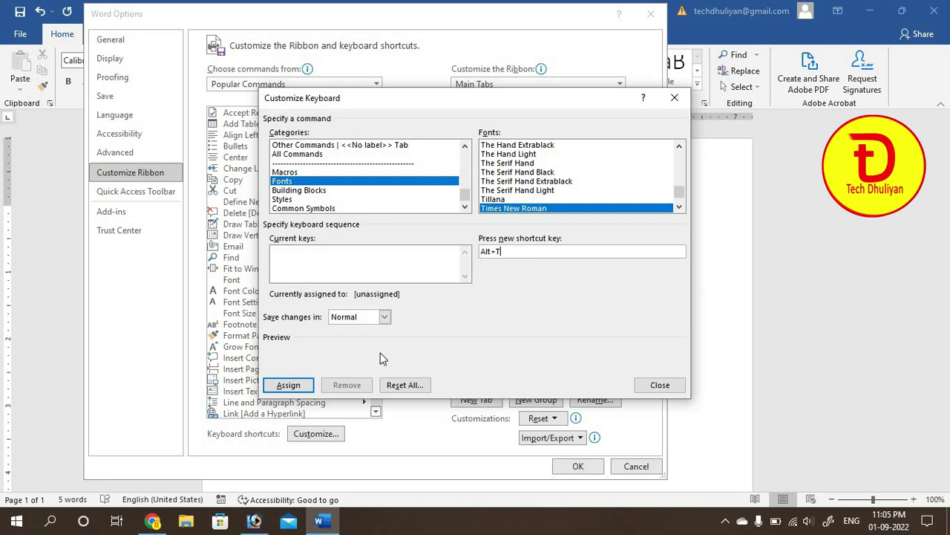
pyautogui.click(297, 385)
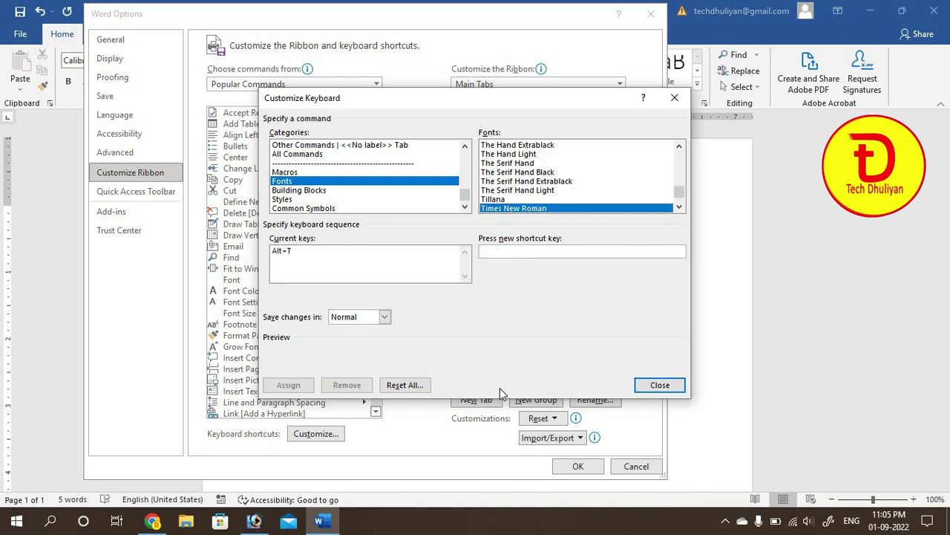
# - Close Customize Keyboard and Word Options to return to Document1
pyautogui.click(647, 385)
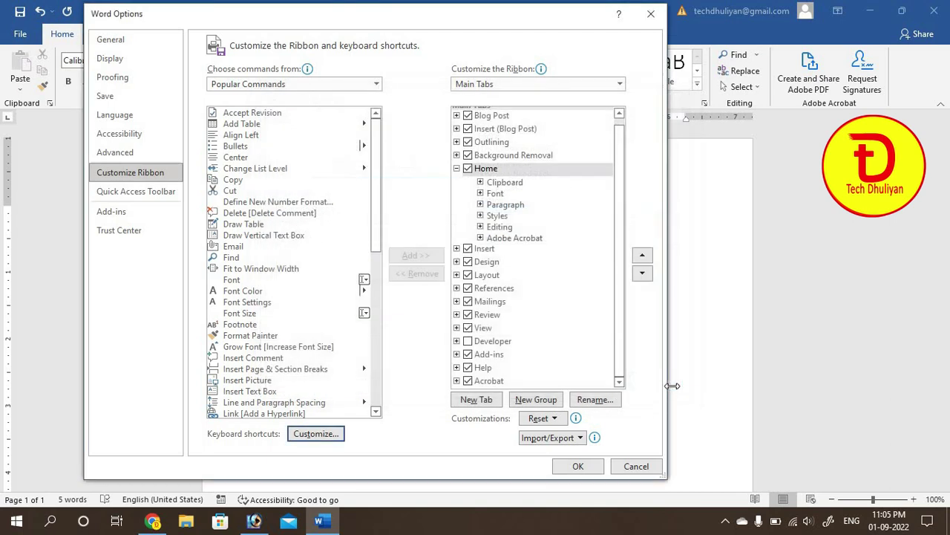
pyautogui.click(577, 466)
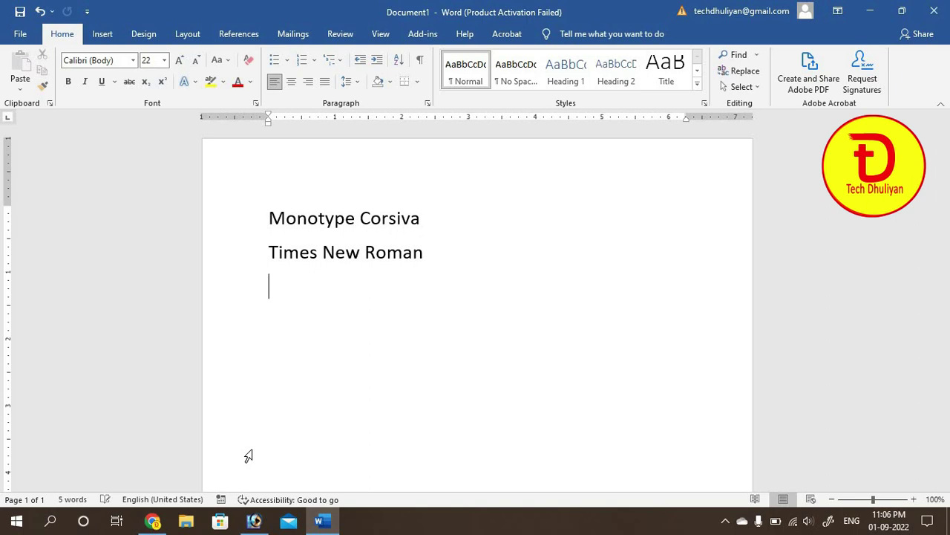
# - Type 'Mondal Computer Training Centre' in Monotype Corsiva and start a new line
pyautogui.hotkey('ctrl', 'z')
pyautogui.write('Mon')
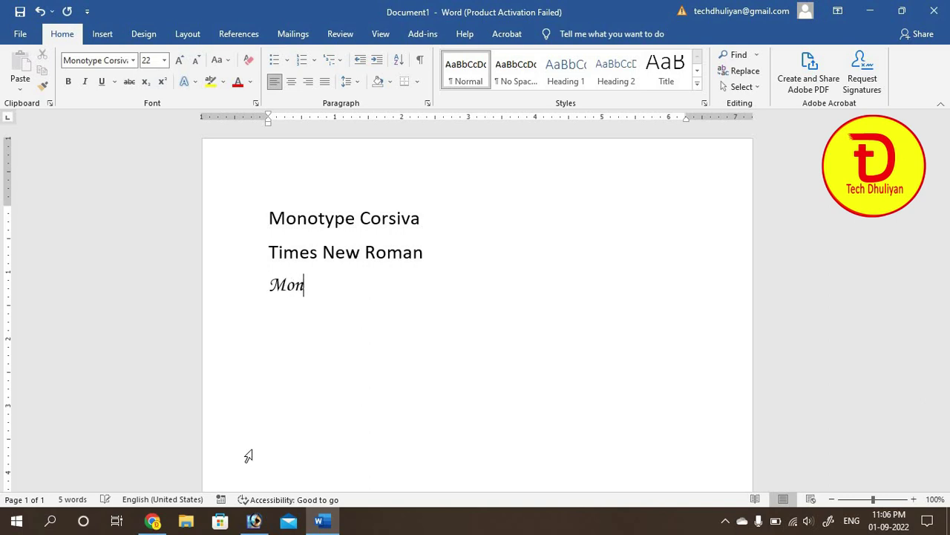
pyautogui.write('dal Computer')
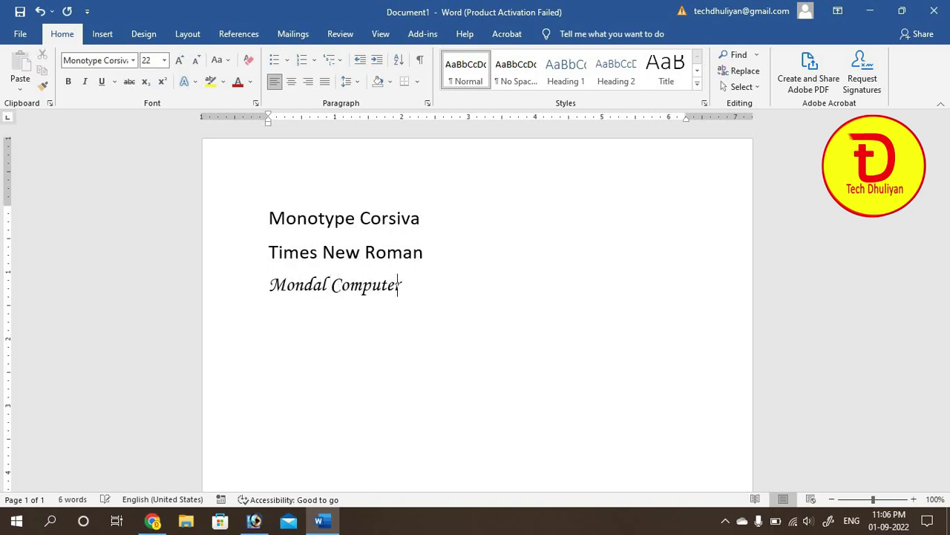
pyautogui.write(' Training')
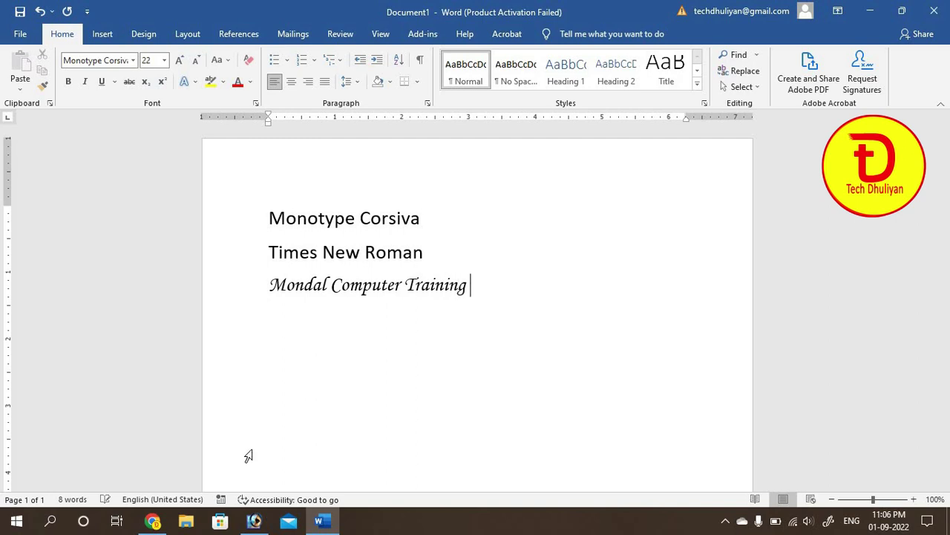
pyautogui.write(' Centre')
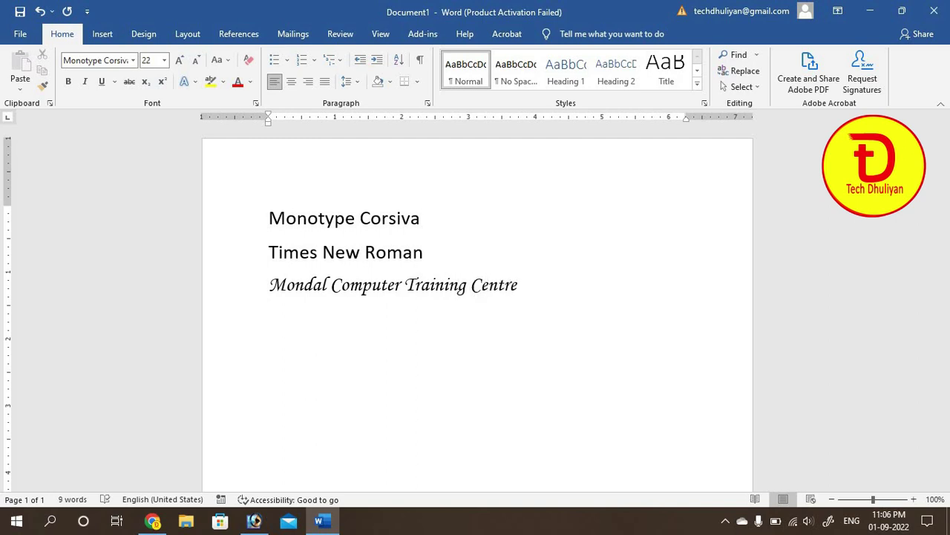
pyautogui.press('Return')
# - Type 'Mondal Computer Training Centre' again in Times New Roman
pyautogui.click(248, 456)
pyautogui.write('Mondal C')
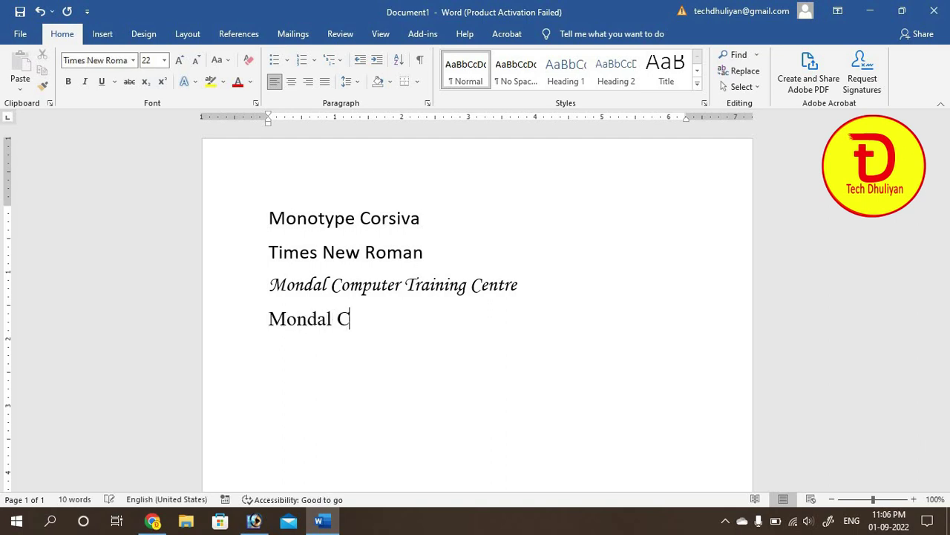
pyautogui.write('op')
pyautogui.press('BackSpace')
pyautogui.write('mpu')
pyautogui.write('ter Trainin')
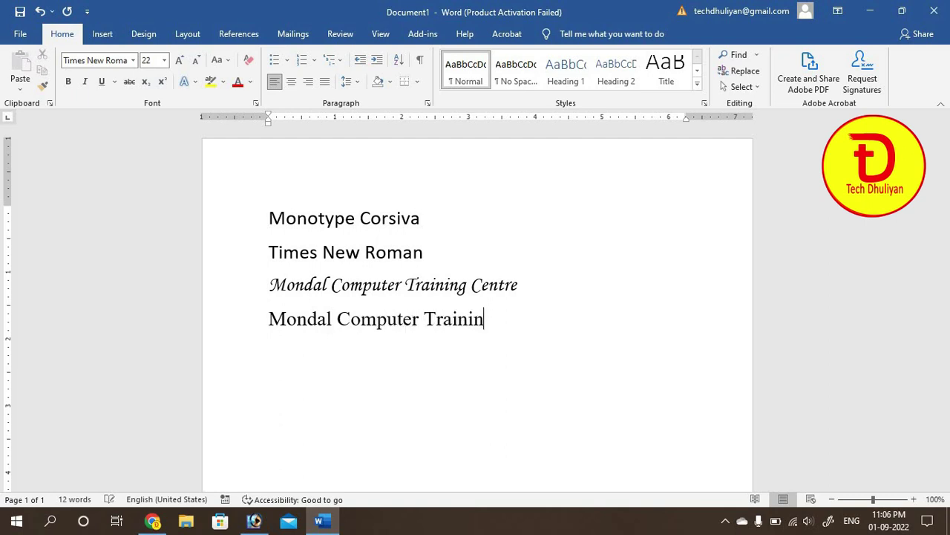
pyautogui.write('g Centre')
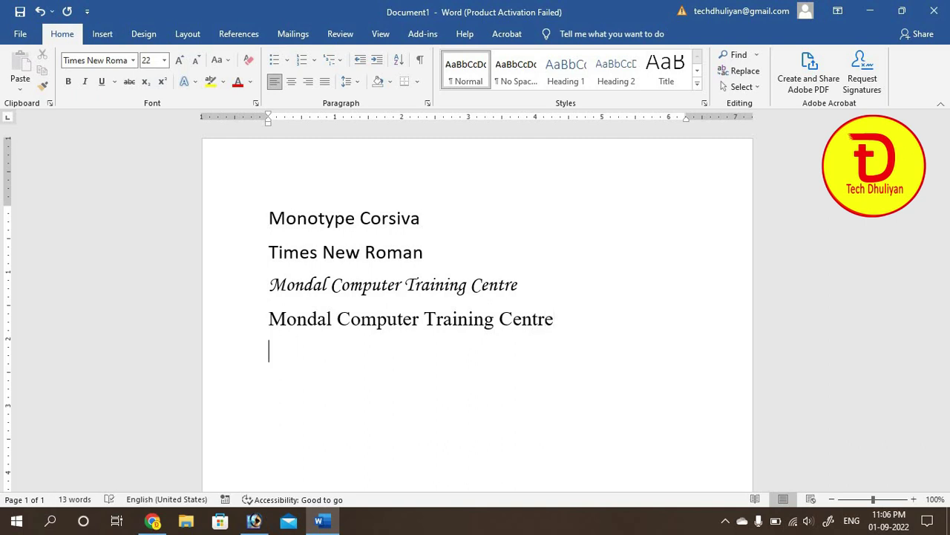
# - Type 'Dhuliyan, Murshidabad' in Monotype Corsiva on the next line
pyautogui.press('Down')
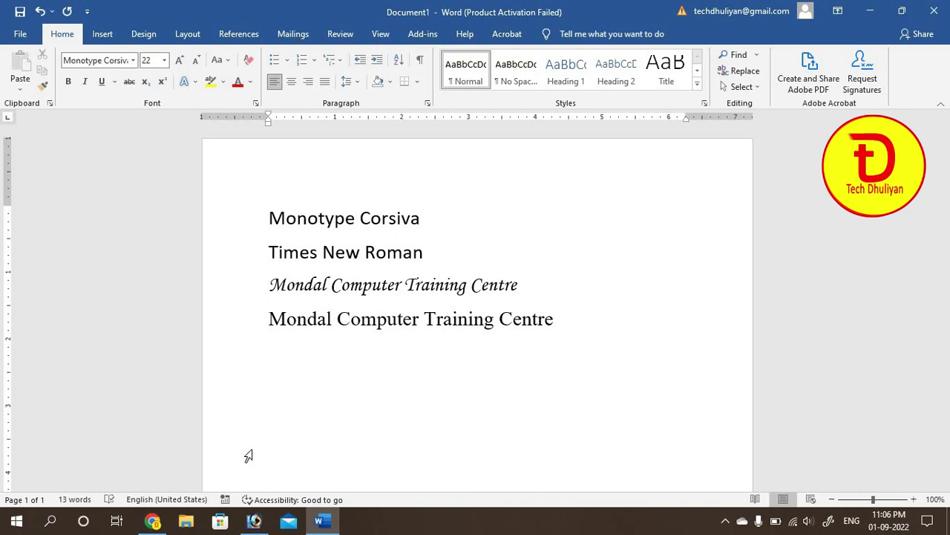
pyautogui.write('Dhuliyan')
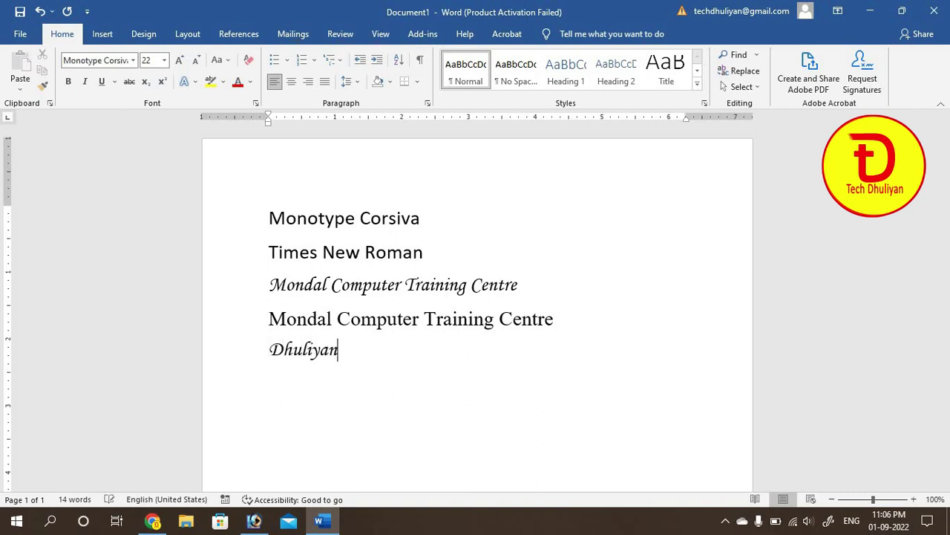
pyautogui.write(', Murshi')
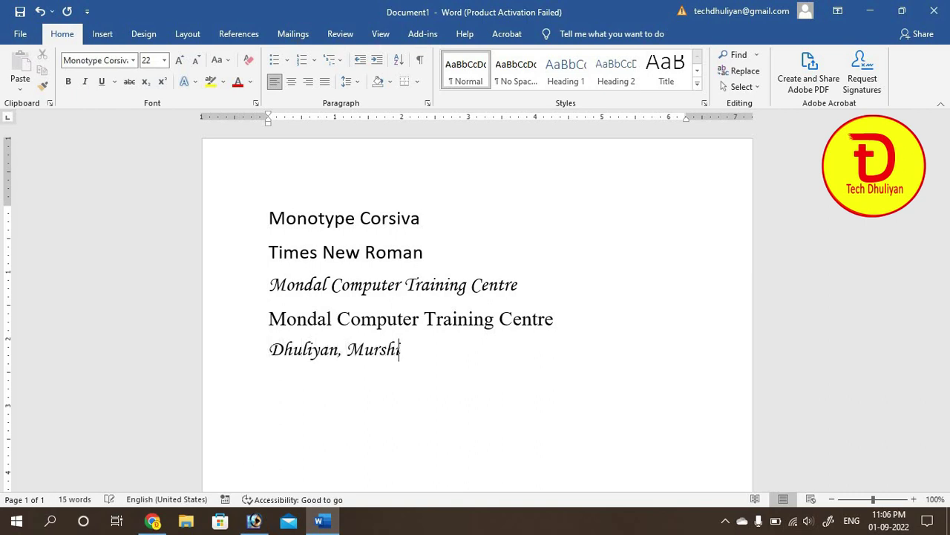
pyautogui.write('dabad')
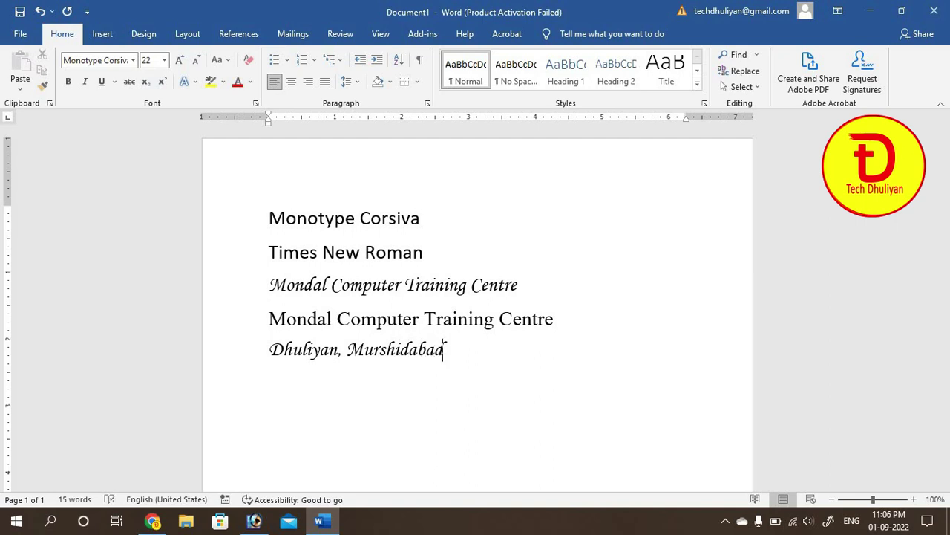